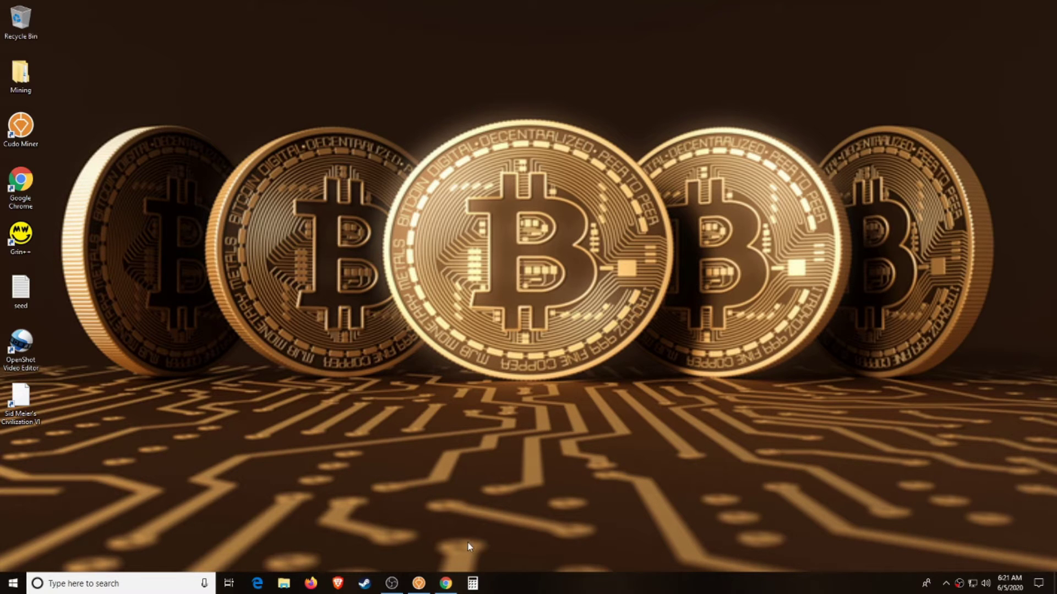
Switch to Chrome and look over the GQ article about Lush Sux's 50 Cent murals
{"action": "left_click", "coordinate": [446, 583]}
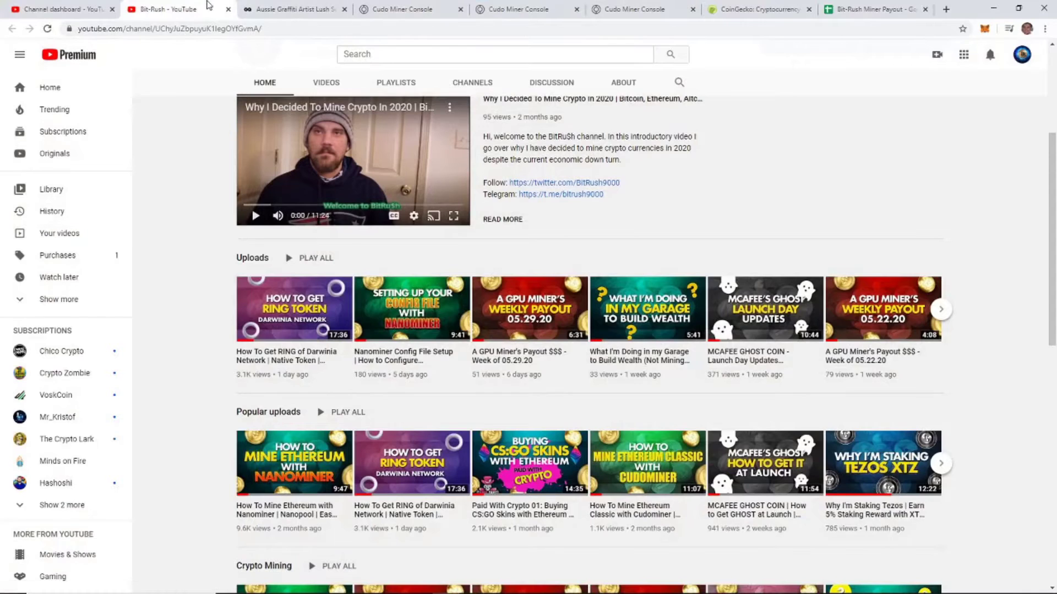
{"action": "left_click", "coordinate": [289, 9]}
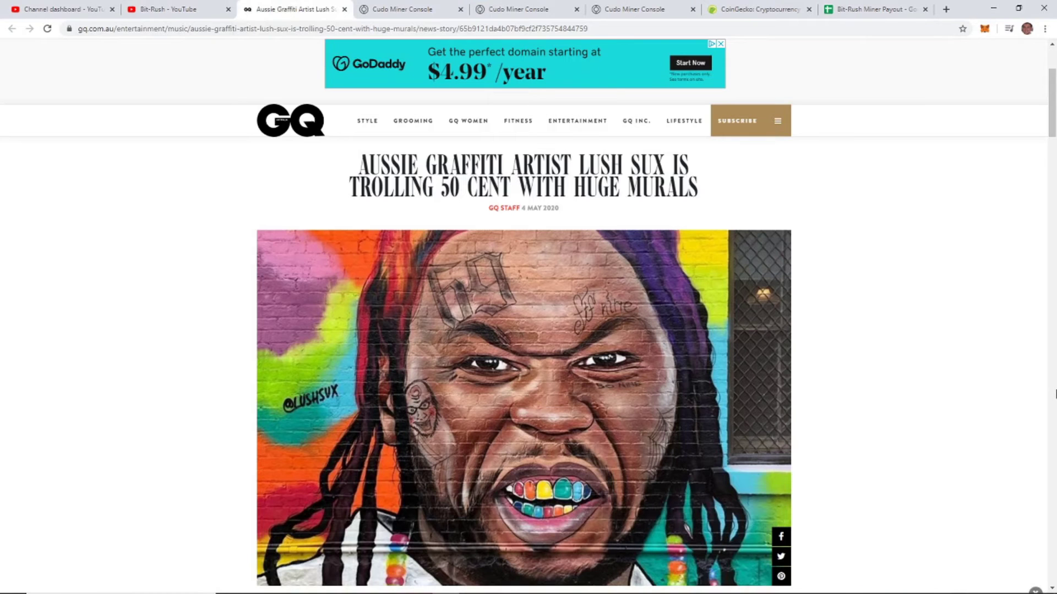
{"action": "scroll", "coordinate": [944, 314], "scroll_direction": "down", "scroll_amount": 1}
{"action": "scroll", "coordinate": [946, 318], "scroll_direction": "up", "scroll_amount": 1}
{"action": "scroll", "coordinate": [945, 317], "scroll_direction": "down", "scroll_amount": 2}
{"action": "scroll", "coordinate": [947, 316], "scroll_direction": "up", "scroll_amount": 2}
{"action": "scroll", "coordinate": [927, 193], "scroll_direction": "down", "scroll_amount": 1}
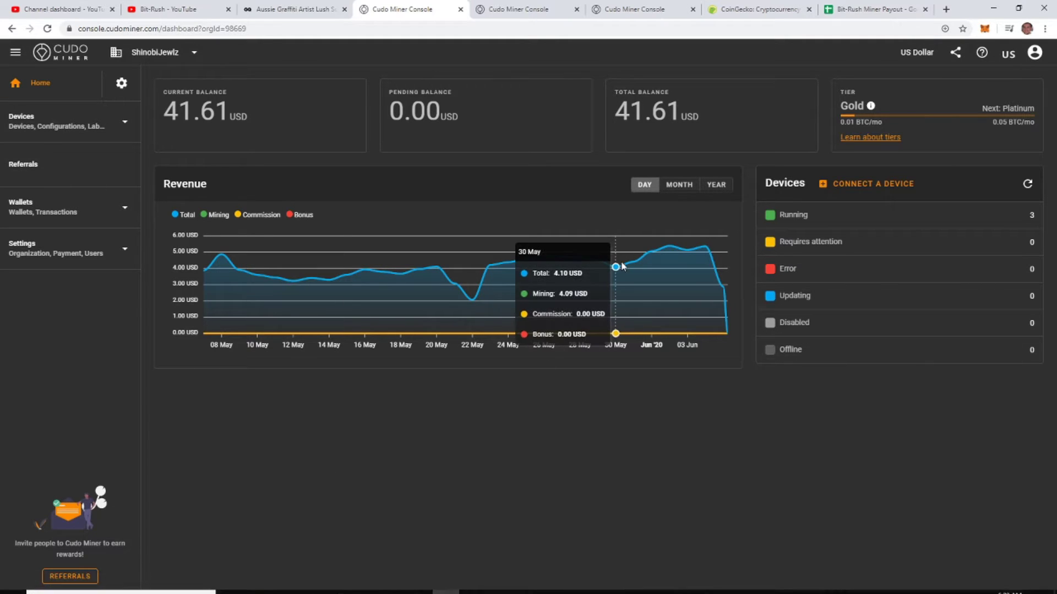
Check the Cudo Miner dashboard's revenue chart and view the Pickaxe-1 device's revenue statistics by day
{"action": "mouse_move", "coordinate": [624, 268]}
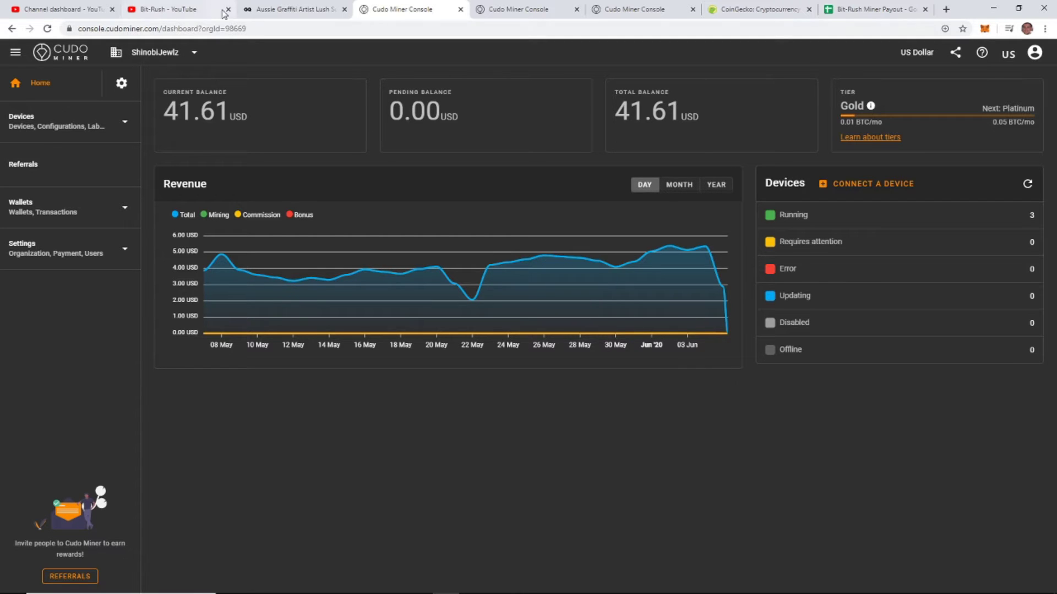
{"action": "left_click", "coordinate": [480, 14]}
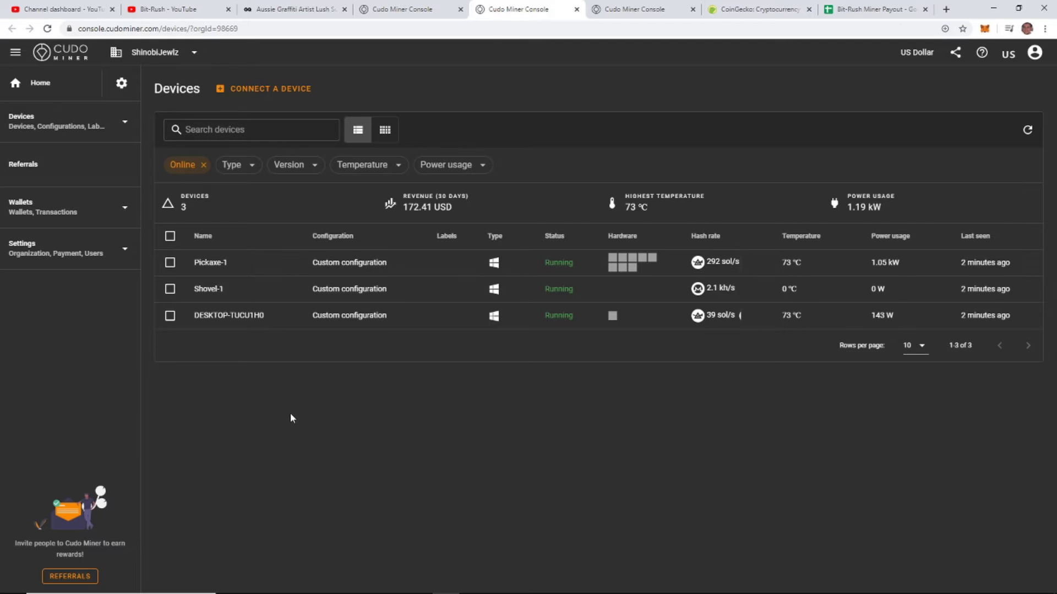
{"action": "left_click", "coordinate": [211, 263]}
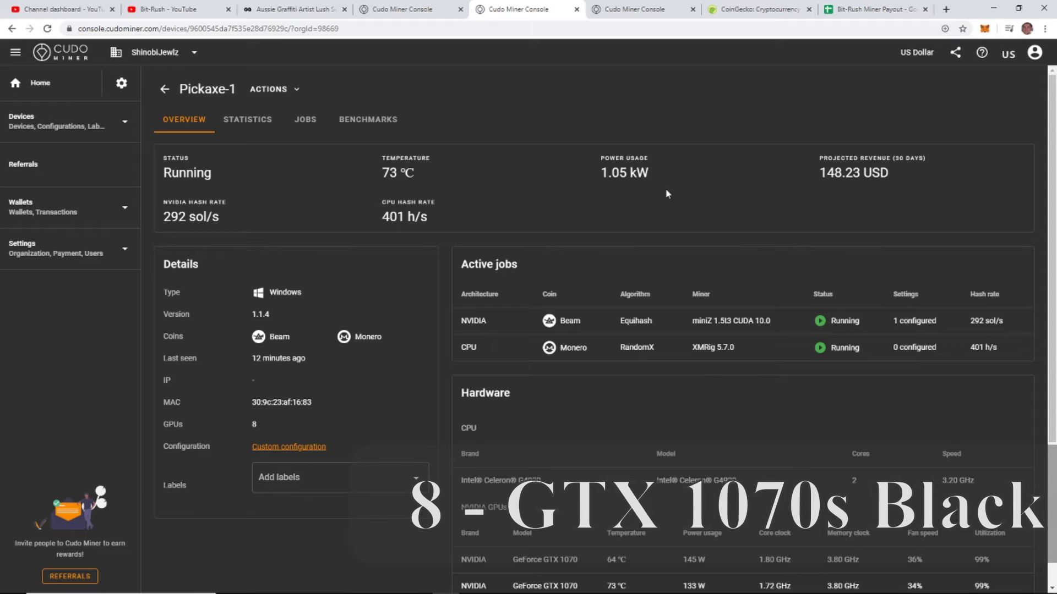
{"action": "left_click", "coordinate": [264, 124]}
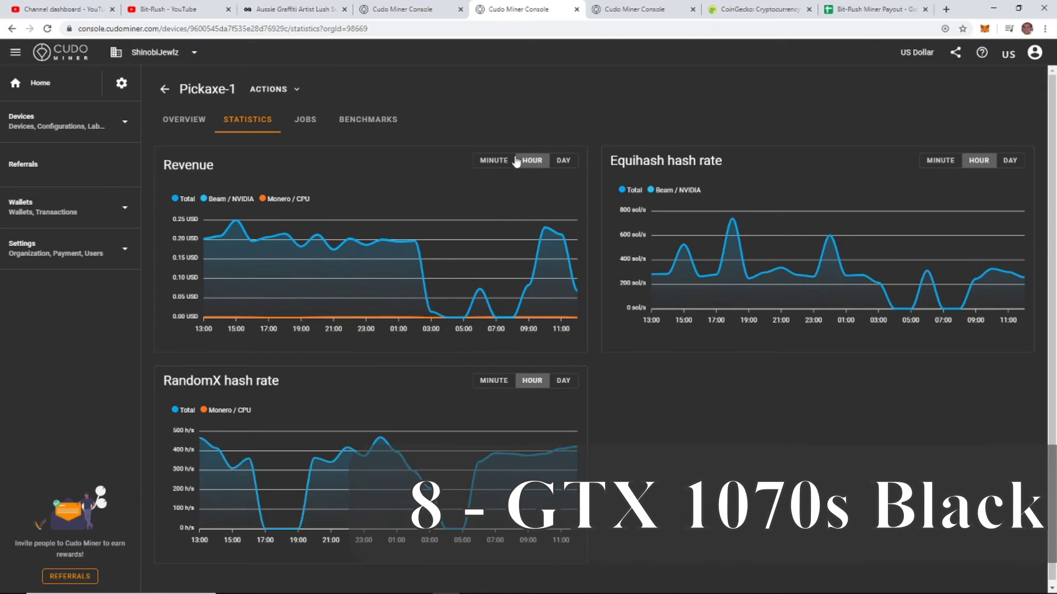
{"action": "left_click", "coordinate": [565, 165]}
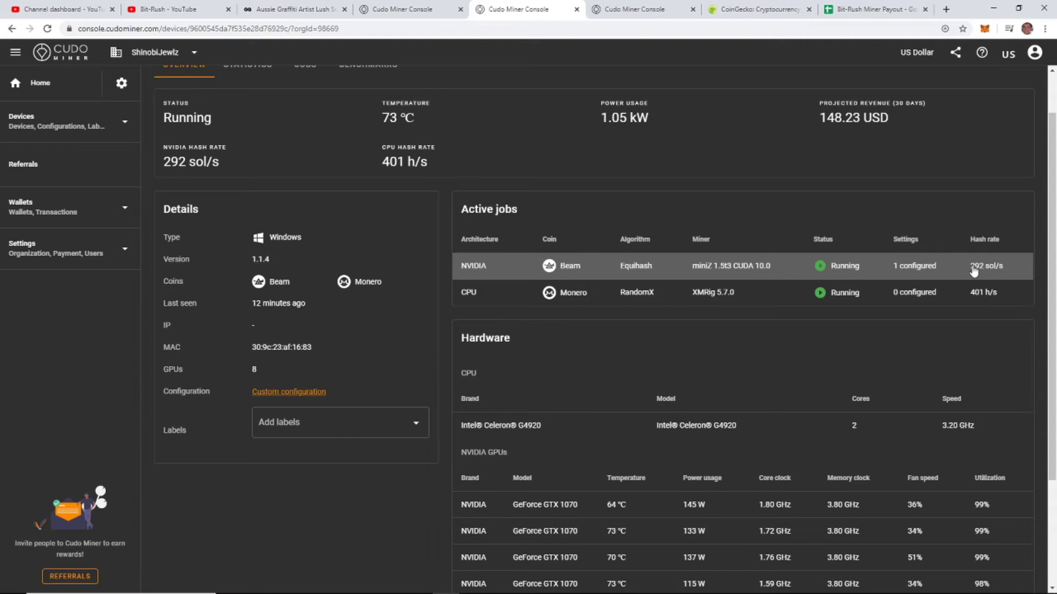
Review the active jobs and NVIDIA GPU hardware details in the Pickaxe-1 overview
{"action": "scroll", "coordinate": [973, 270], "scroll_direction": "up", "scroll_amount": 1}
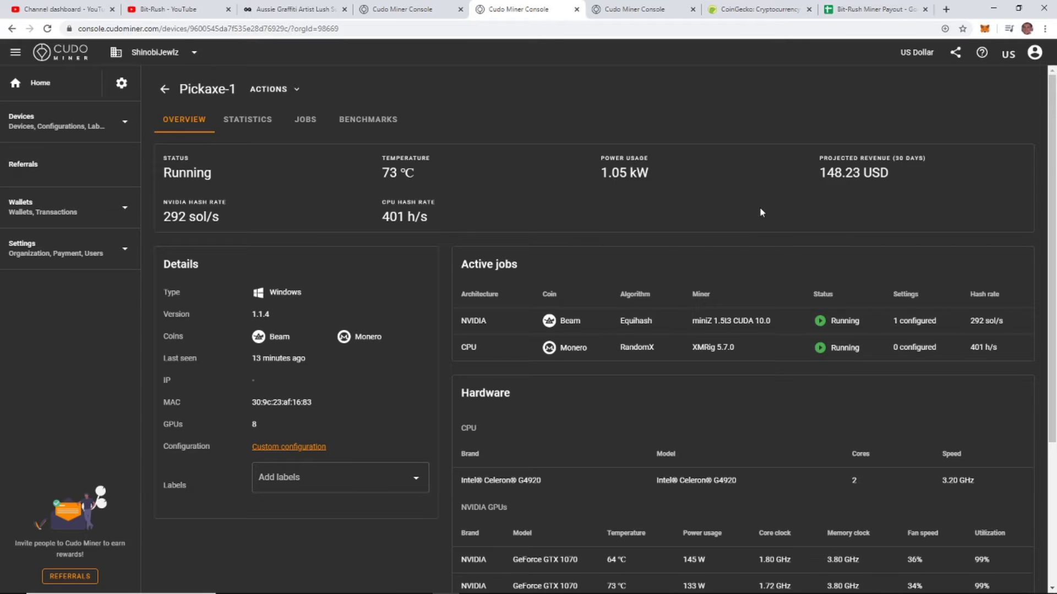
{"action": "scroll", "coordinate": [751, 219], "scroll_direction": "down", "scroll_amount": 3}
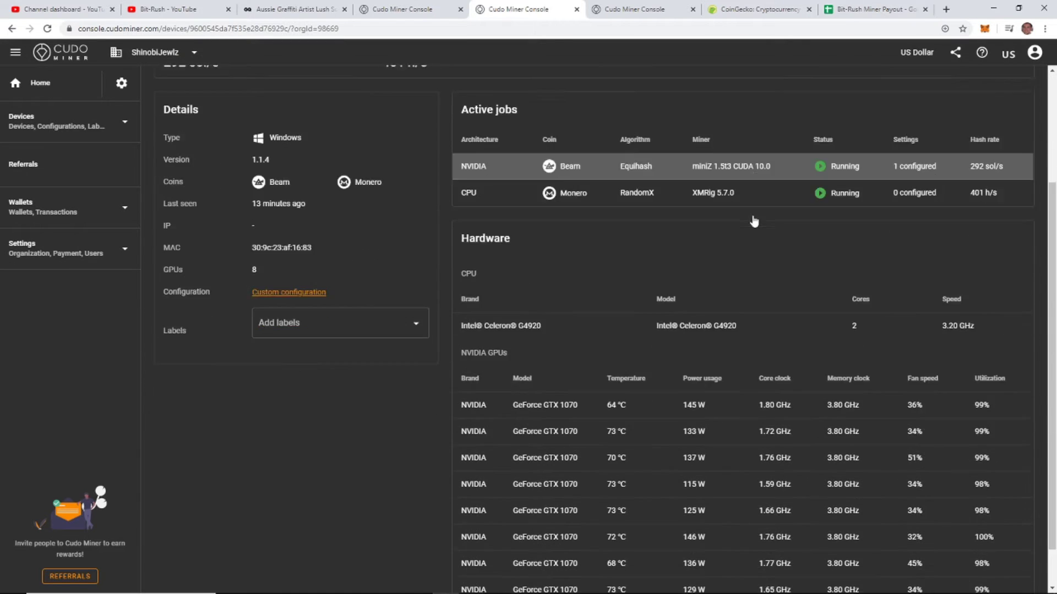
{"action": "scroll", "coordinate": [768, 222], "scroll_direction": "up", "scroll_amount": 3}
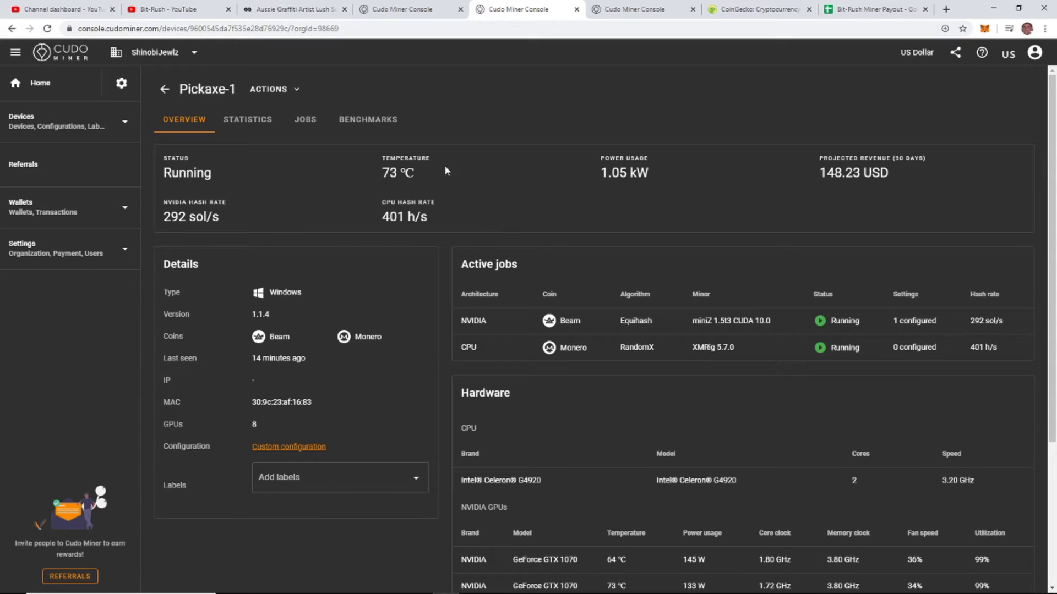
Open the Cudo Miner wallets page and highlight the Bitcoin wallet's available balance
{"action": "left_click", "coordinate": [645, 20]}
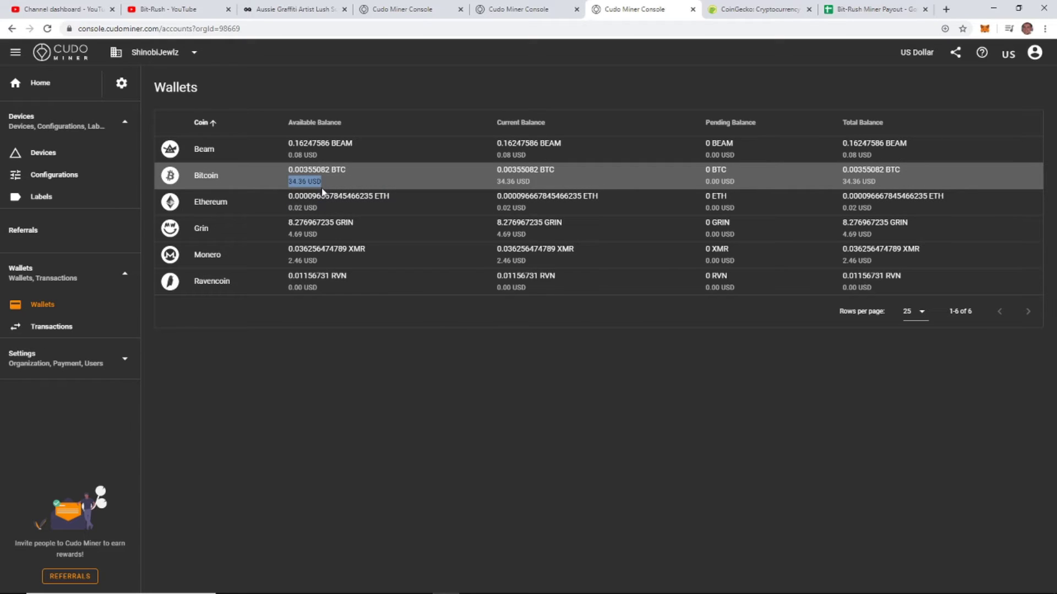
{"action": "left_click_drag", "start_coordinate": [288, 170], "coordinate": [370, 185]}
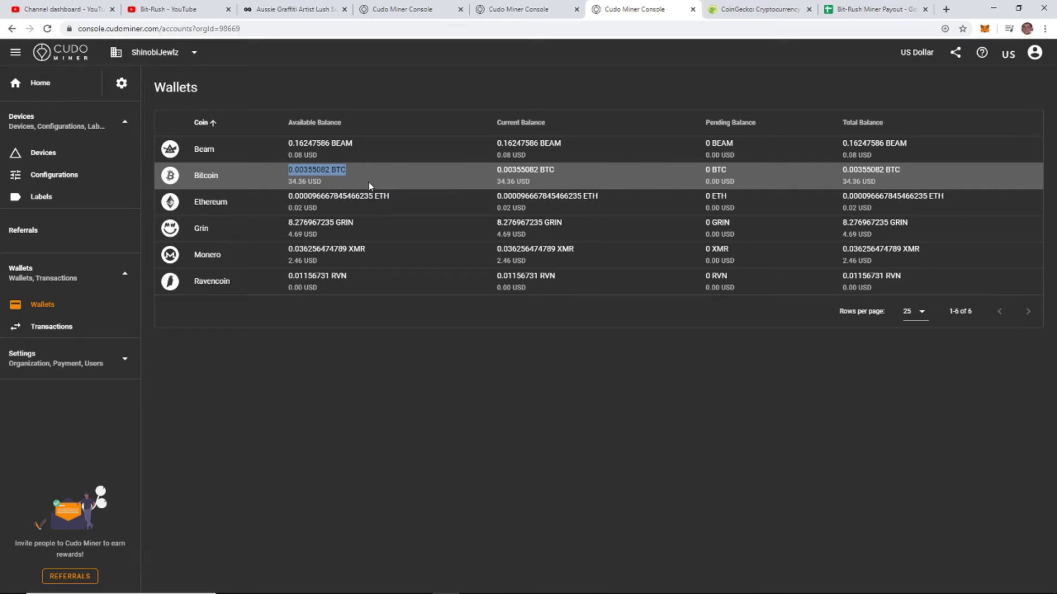
{"action": "left_click", "coordinate": [369, 184]}
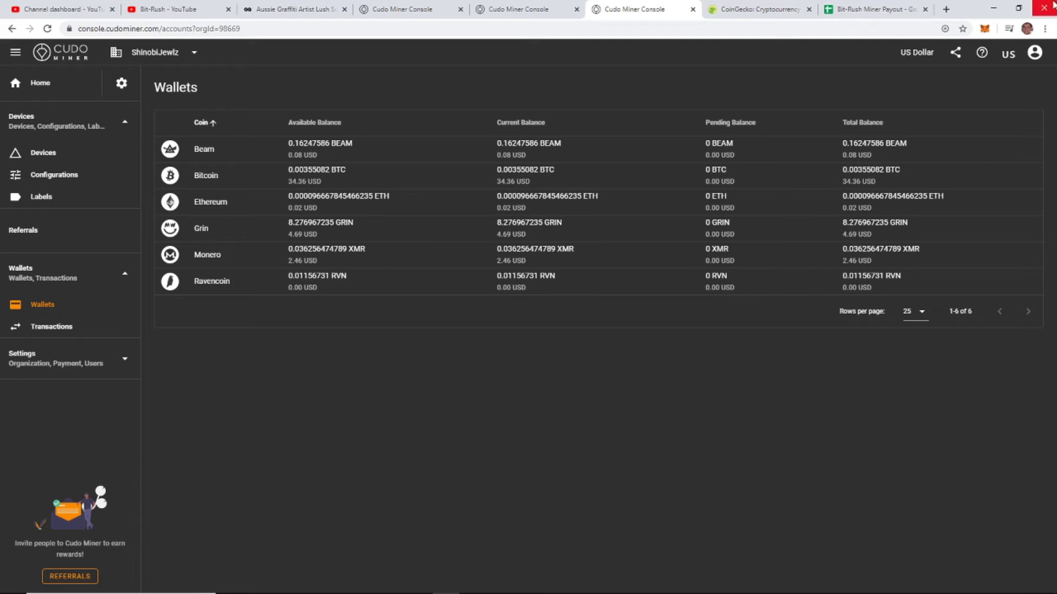
Look through prices and 7-day trends in CoinGecko's list of the top 100 coins by market capitalization
{"action": "left_click", "coordinate": [758, 7]}
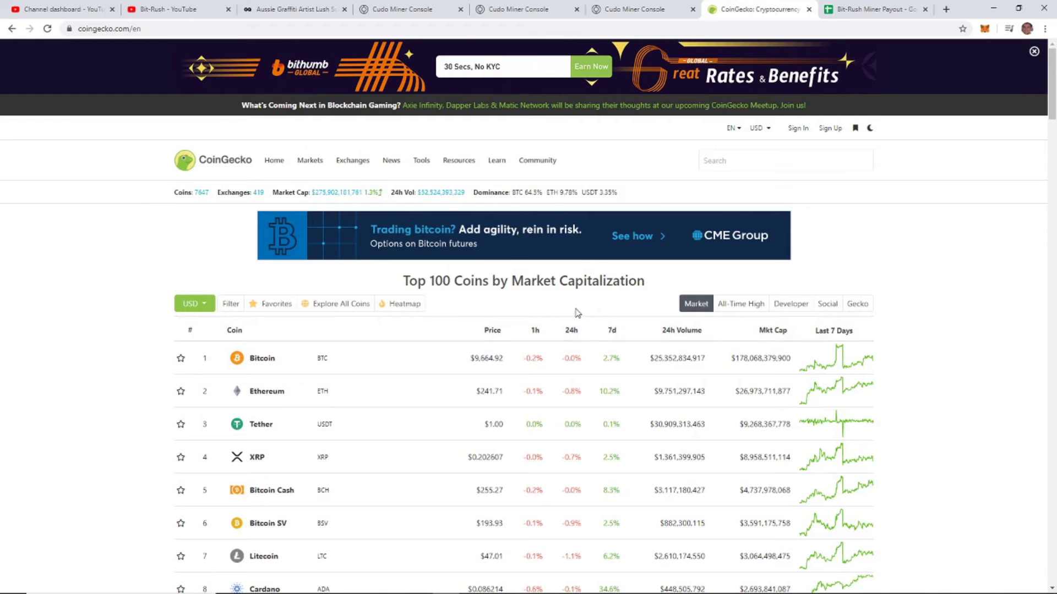
{"action": "scroll", "coordinate": [587, 305], "scroll_direction": "down", "scroll_amount": 3}
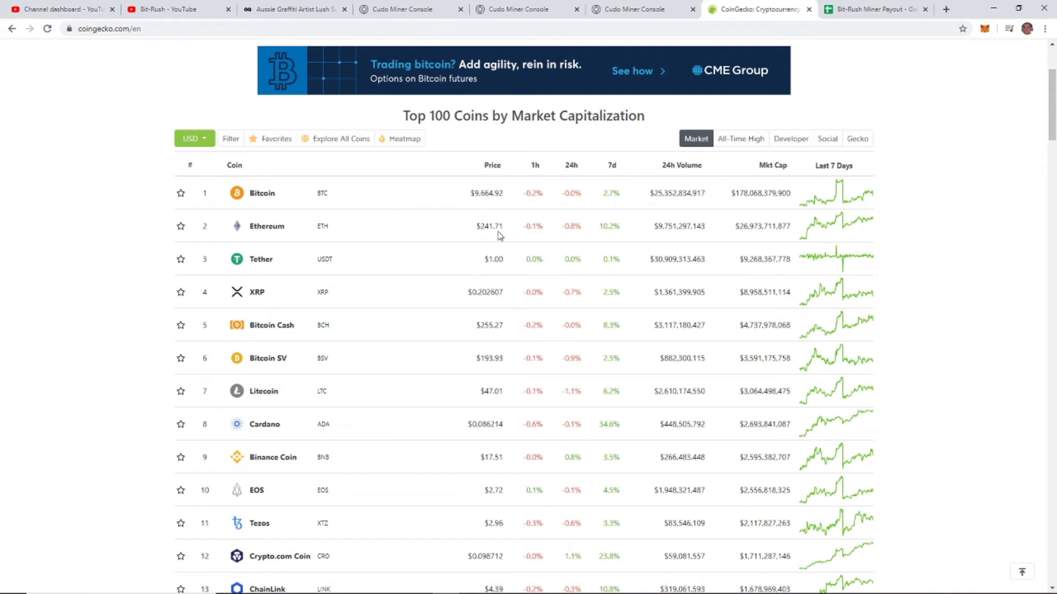
{"action": "scroll", "coordinate": [500, 236], "scroll_direction": "down", "scroll_amount": 6}
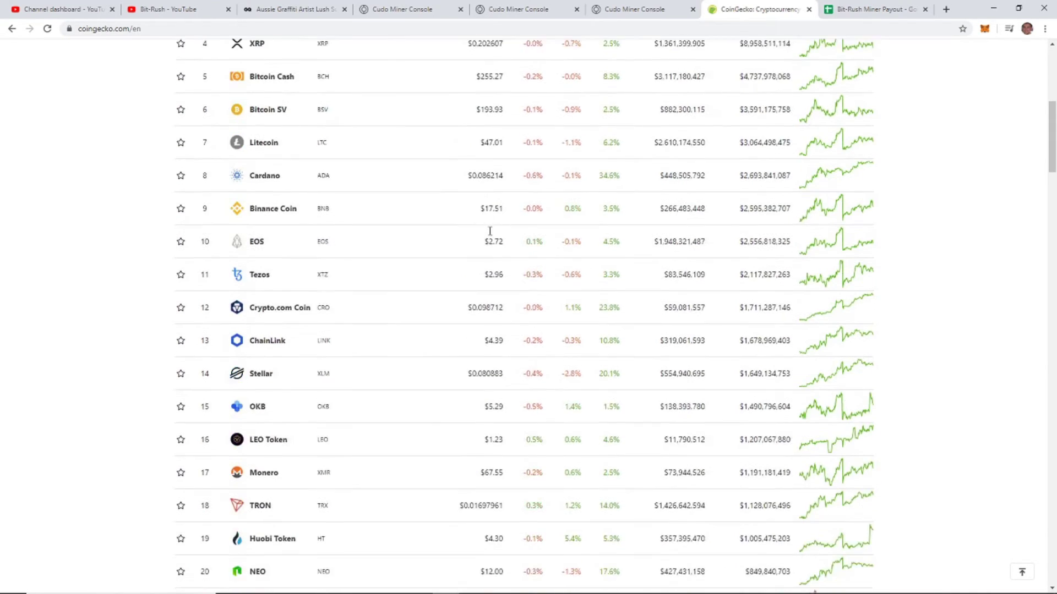
{"action": "scroll", "coordinate": [490, 235], "scroll_direction": "down", "scroll_amount": 9}
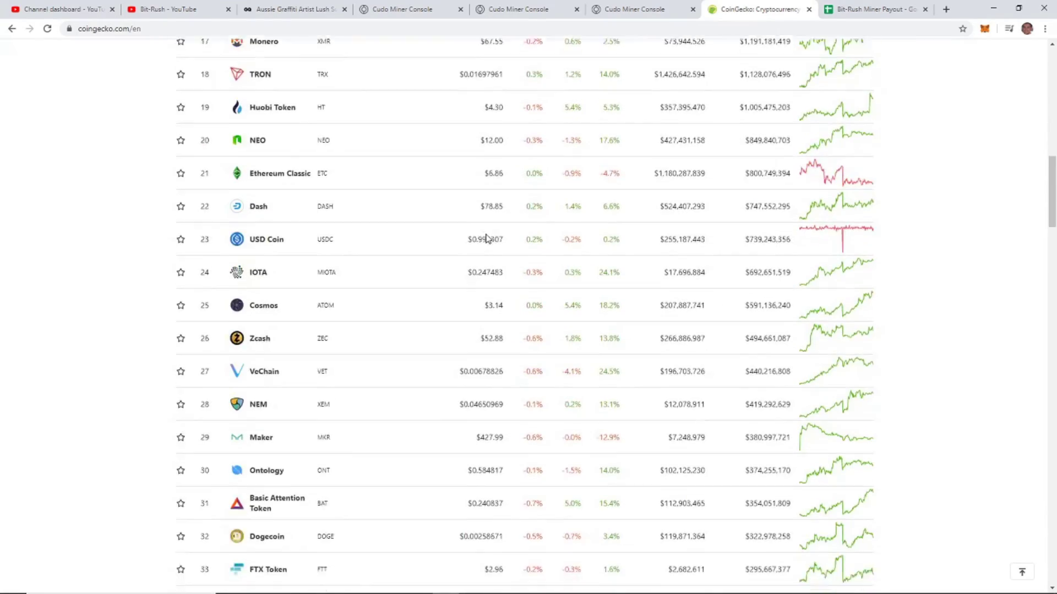
{"action": "scroll", "coordinate": [486, 237], "scroll_direction": "down", "scroll_amount": 8}
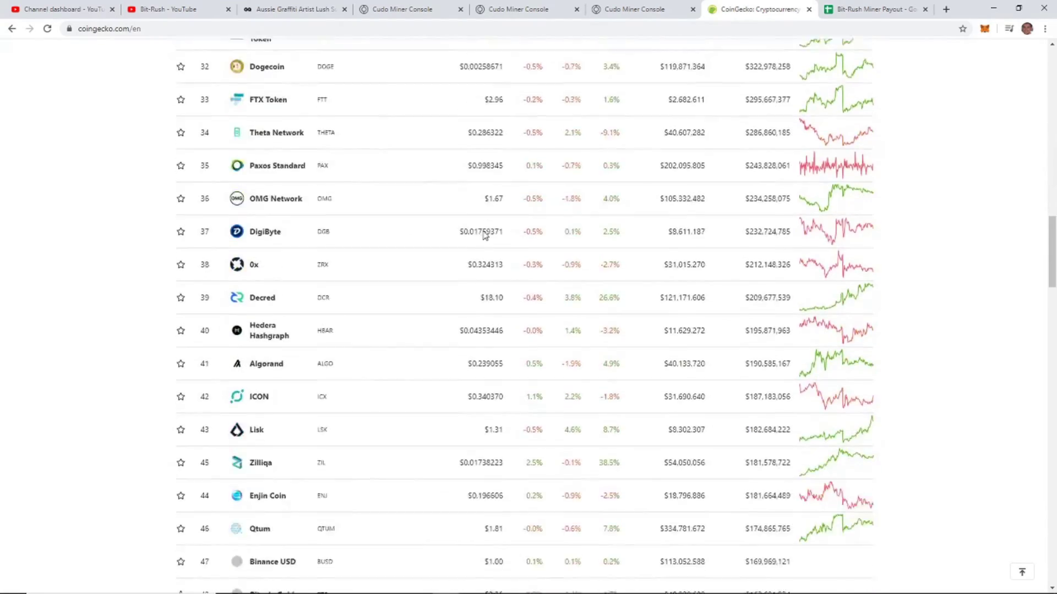
{"action": "scroll", "coordinate": [484, 236], "scroll_direction": "down", "scroll_amount": 6}
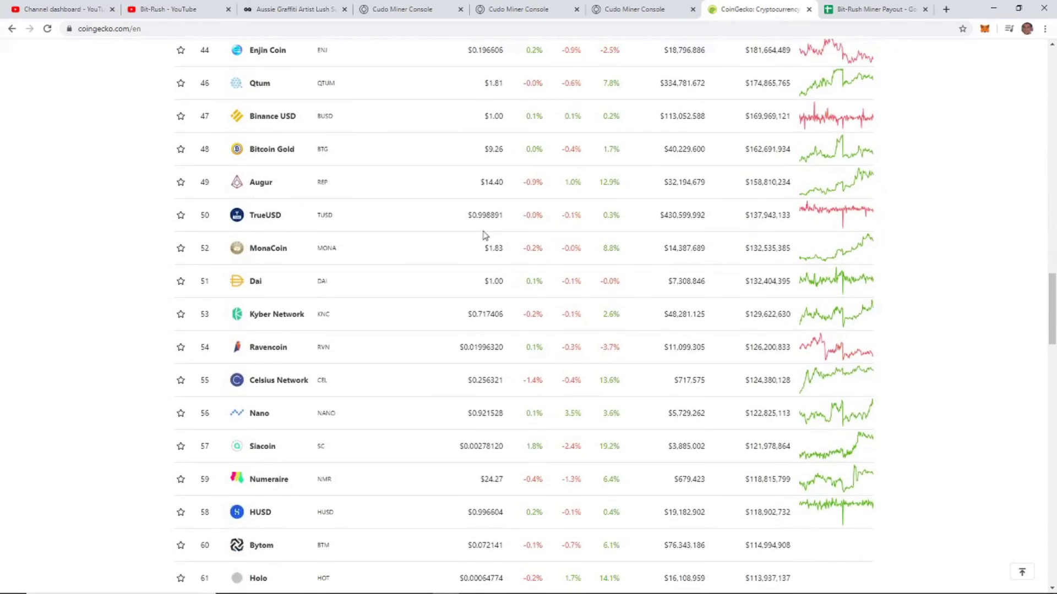
{"action": "scroll", "coordinate": [485, 235], "scroll_direction": "down", "scroll_amount": 5}
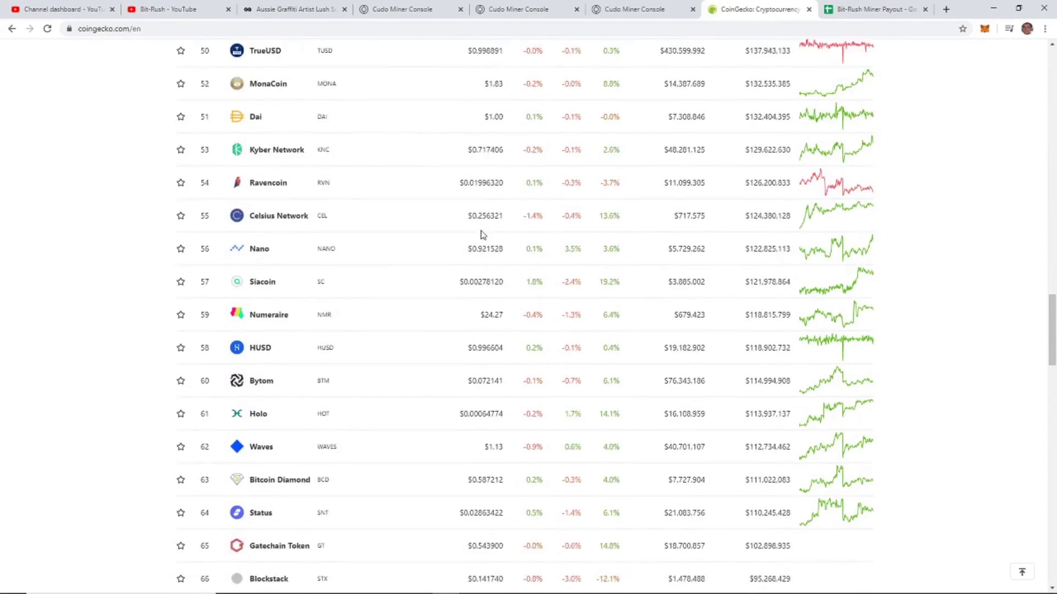
{"action": "scroll", "coordinate": [481, 231], "scroll_direction": "down", "scroll_amount": 7}
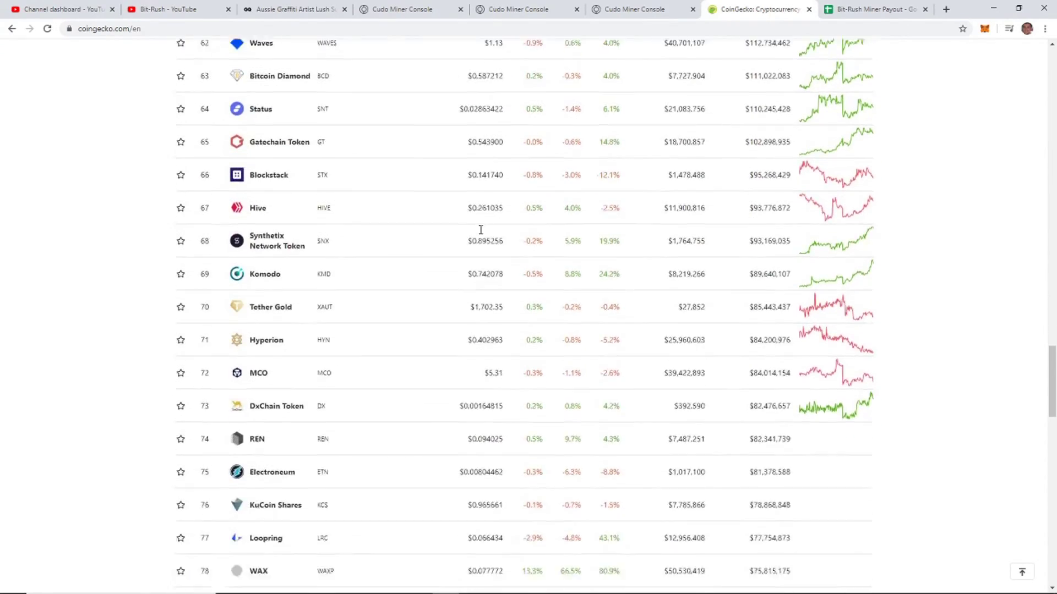
{"action": "scroll", "coordinate": [482, 234], "scroll_direction": "down", "scroll_amount": 7}
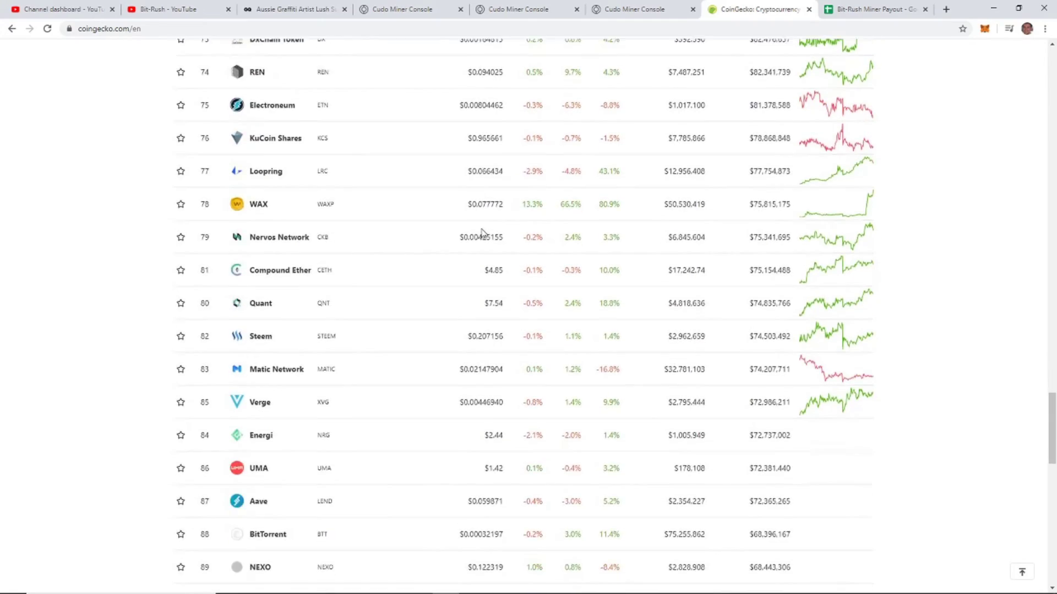
{"action": "scroll", "coordinate": [483, 233], "scroll_direction": "down", "scroll_amount": 6}
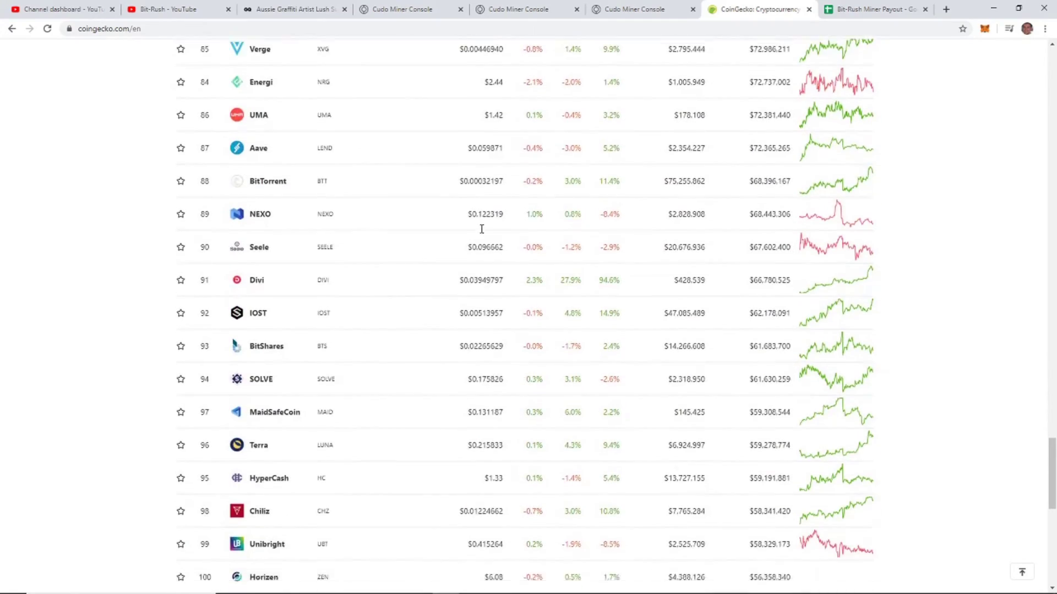
{"action": "scroll", "coordinate": [482, 228], "scroll_direction": "up", "scroll_amount": 20}
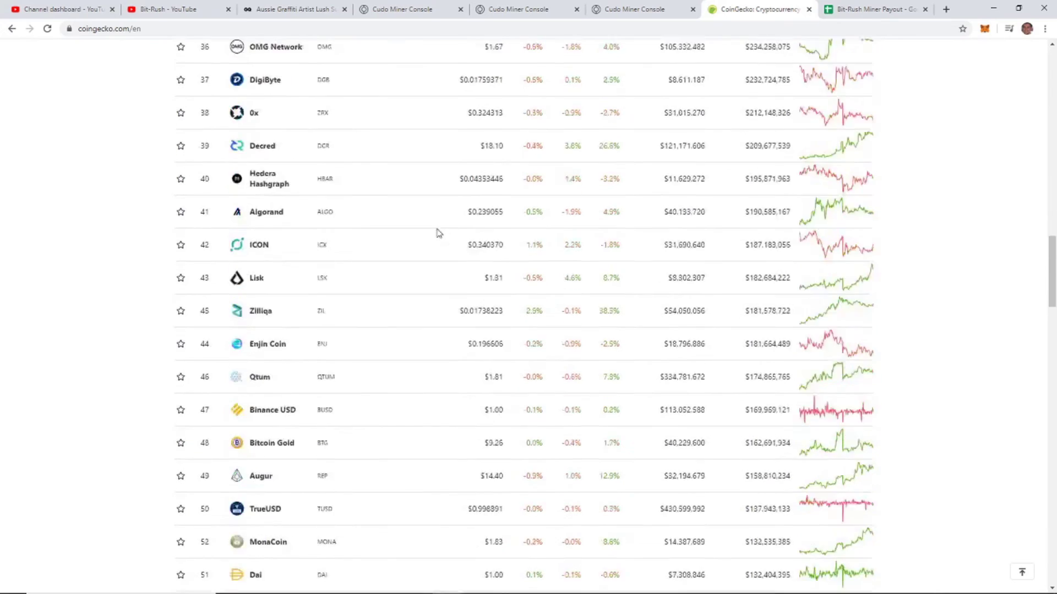
{"action": "scroll", "coordinate": [483, 354], "scroll_direction": "up", "scroll_amount": 11}
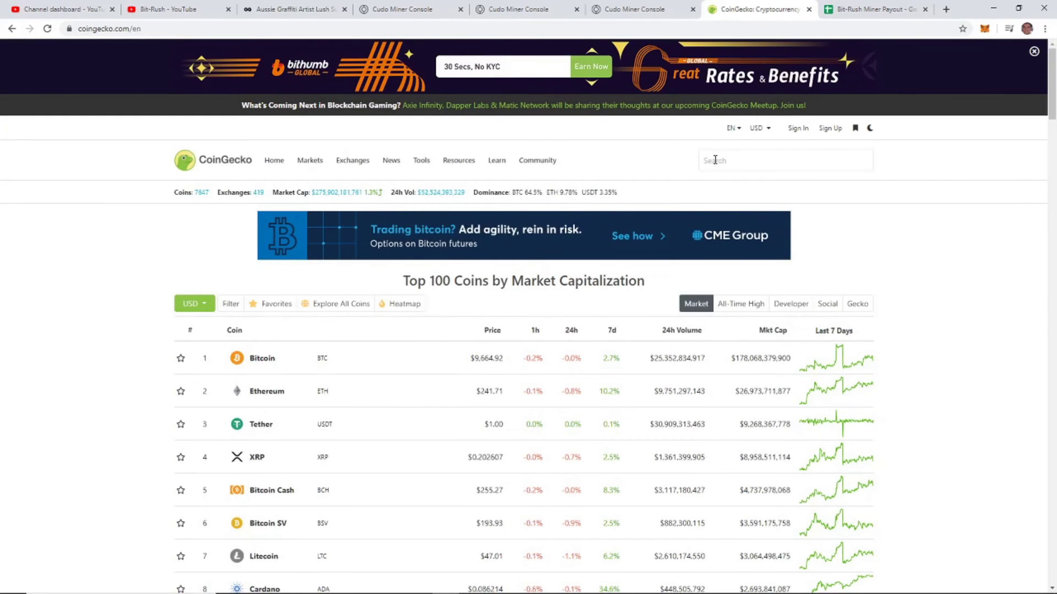
Search CoinGecko for "beam" and examine the coin's current price and 24-hour change
{"action": "left_click", "coordinate": [749, 170]}
{"action": "type", "text": "beam"}
{"action": "key", "text": "Return"}
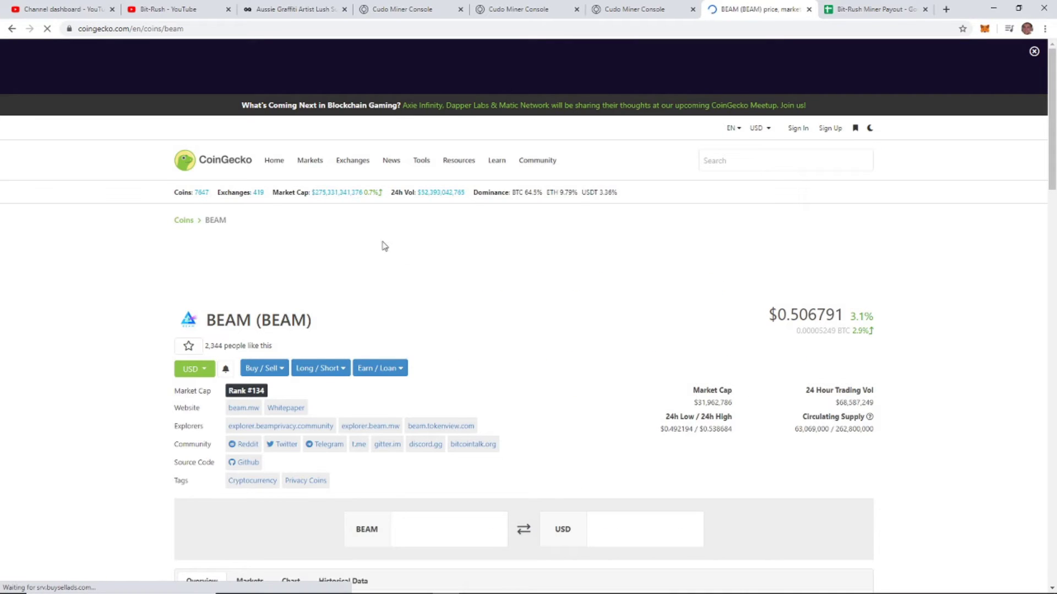
{"action": "scroll", "coordinate": [616, 239], "scroll_direction": "down", "scroll_amount": 2}
{"action": "scroll", "coordinate": [615, 237], "scroll_direction": "down", "scroll_amount": 3}
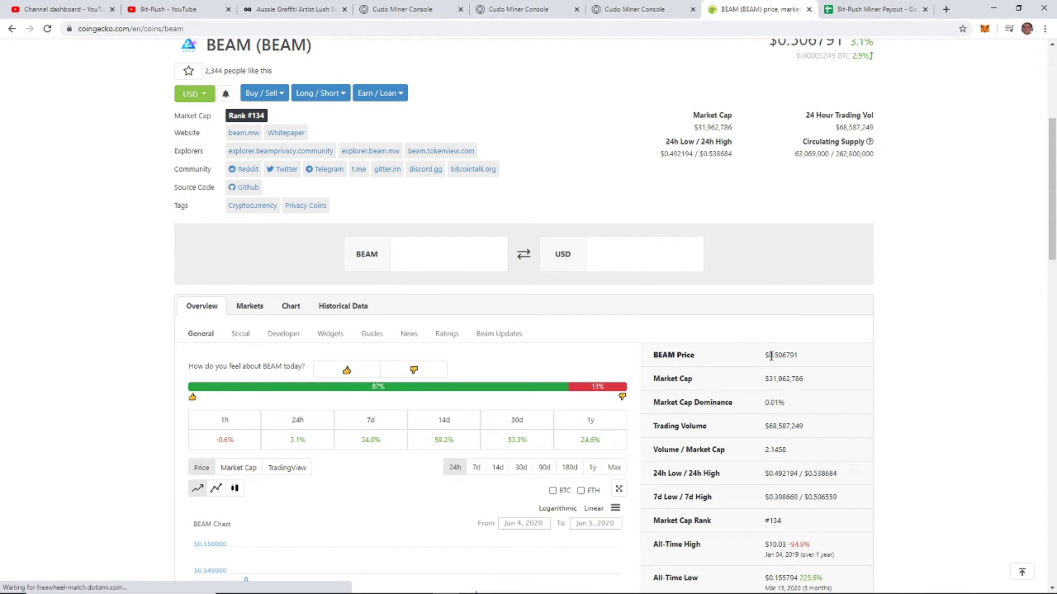
{"action": "scroll", "coordinate": [110, 138], "scroll_direction": "up", "scroll_amount": 4}
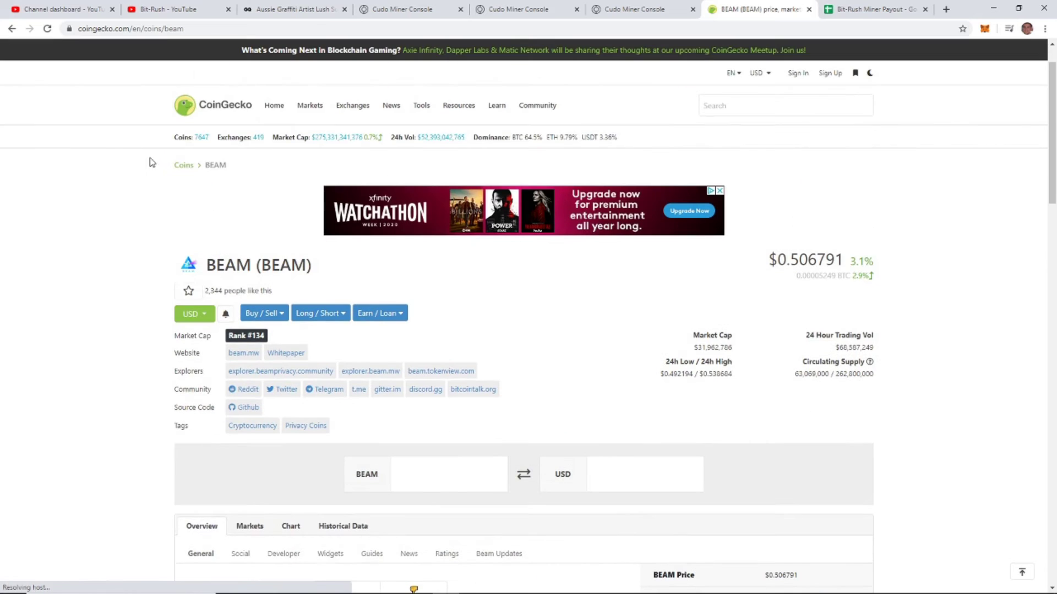
{"action": "left_click_drag", "start_coordinate": [769, 260], "coordinate": [899, 262]}
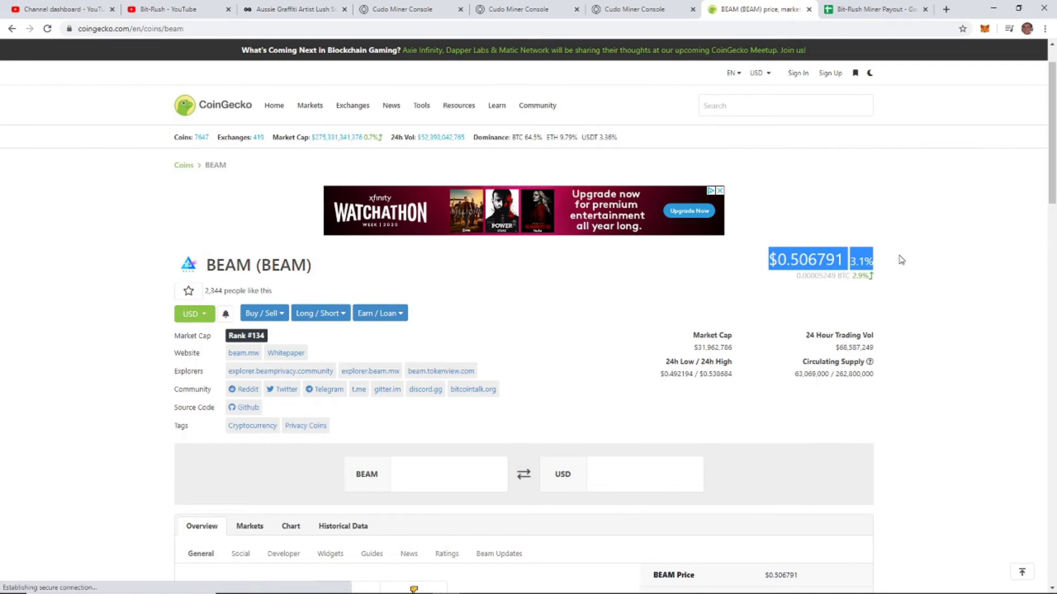
{"action": "left_click", "coordinate": [963, 306]}
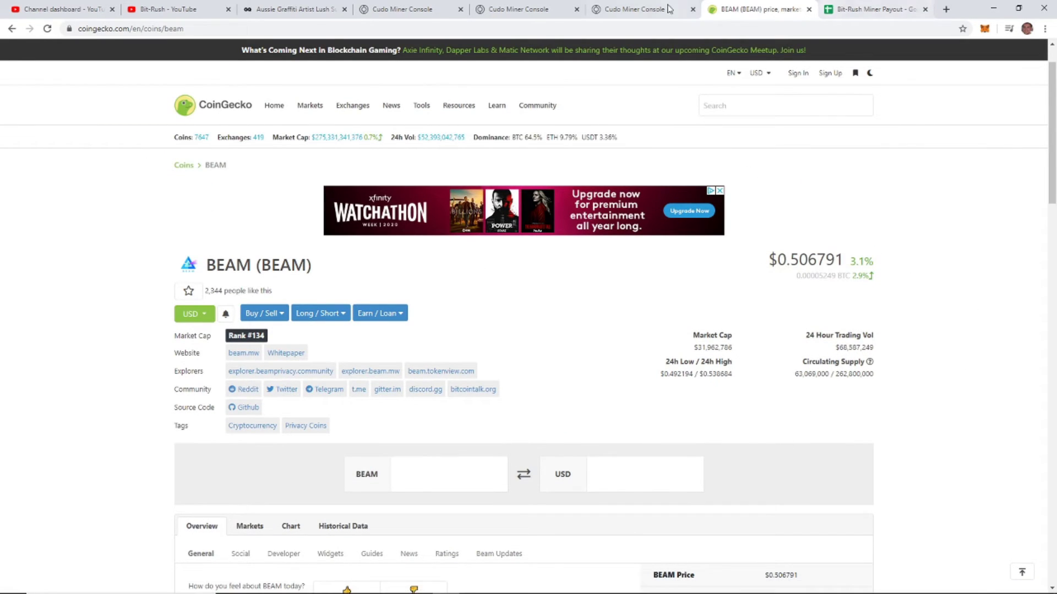
Review the Bit-Rush Miner Payout spreadsheet and open the mining fee tiers table from the Cudo Miner dashboard
{"action": "left_click", "coordinate": [864, 9]}
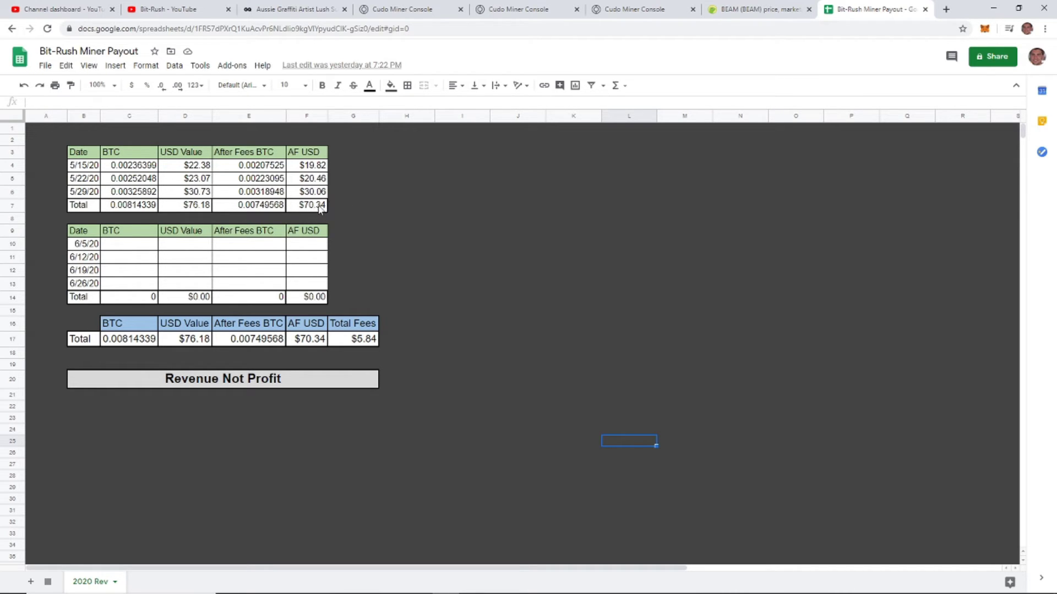
{"action": "left_click", "coordinate": [626, 10]}
{"action": "left_click", "coordinate": [538, 12]}
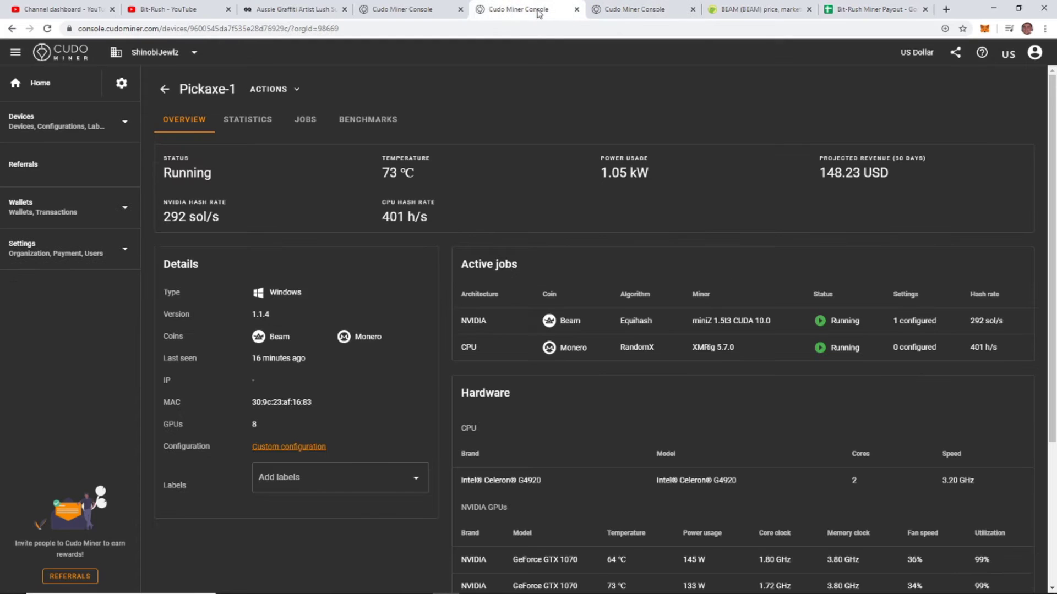
{"action": "left_click", "coordinate": [417, 11]}
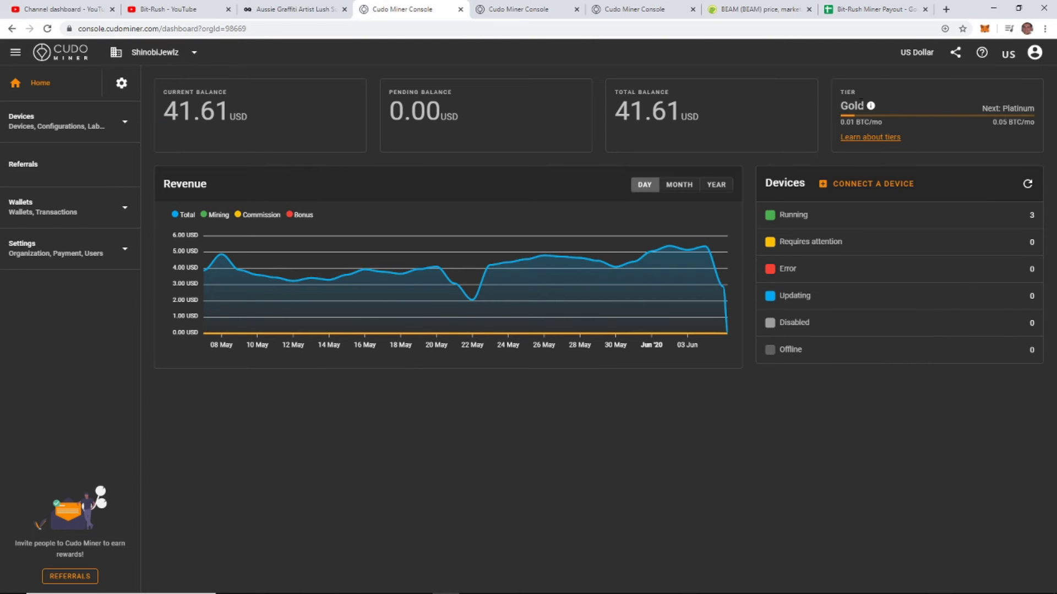
{"action": "left_click", "coordinate": [863, 138]}
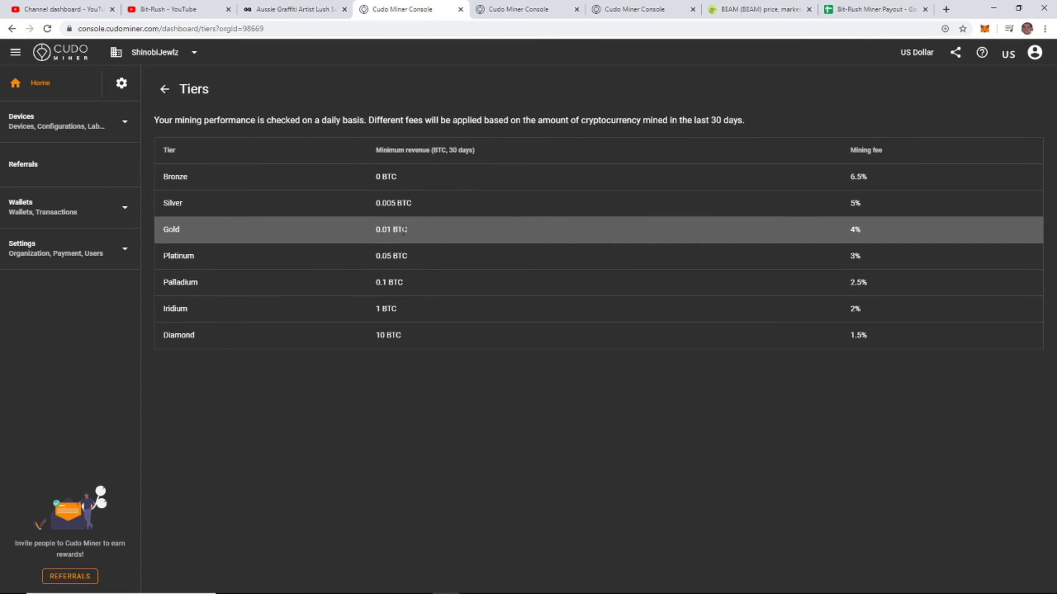
Highlight the Gold tier's mining fee, then check the coin balances on the Cudo Miner wallets page
{"action": "left_click_drag", "start_coordinate": [863, 231], "coordinate": [849, 229]}
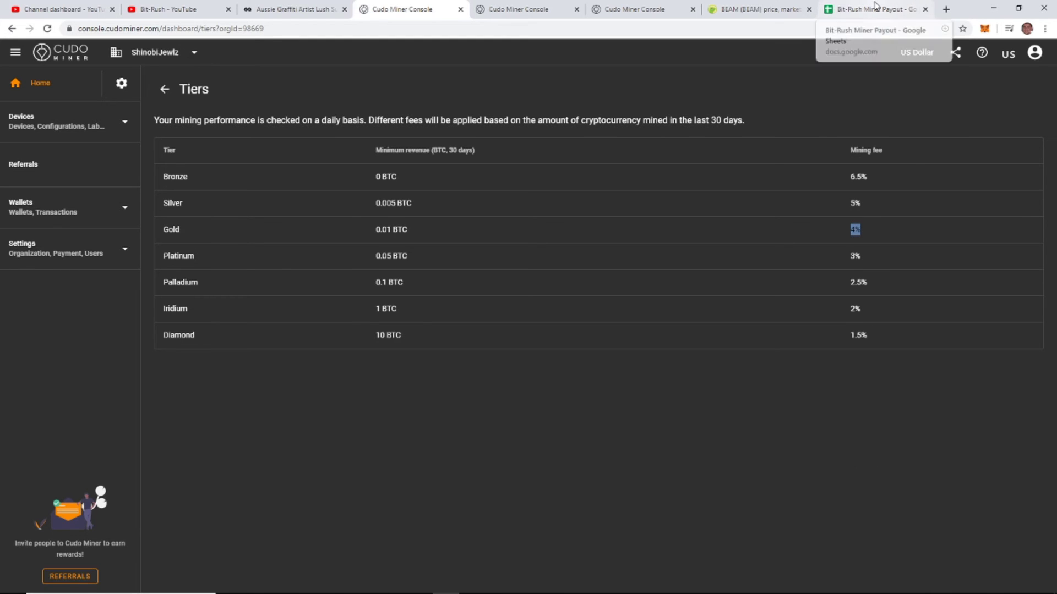
{"action": "left_click", "coordinate": [764, 11]}
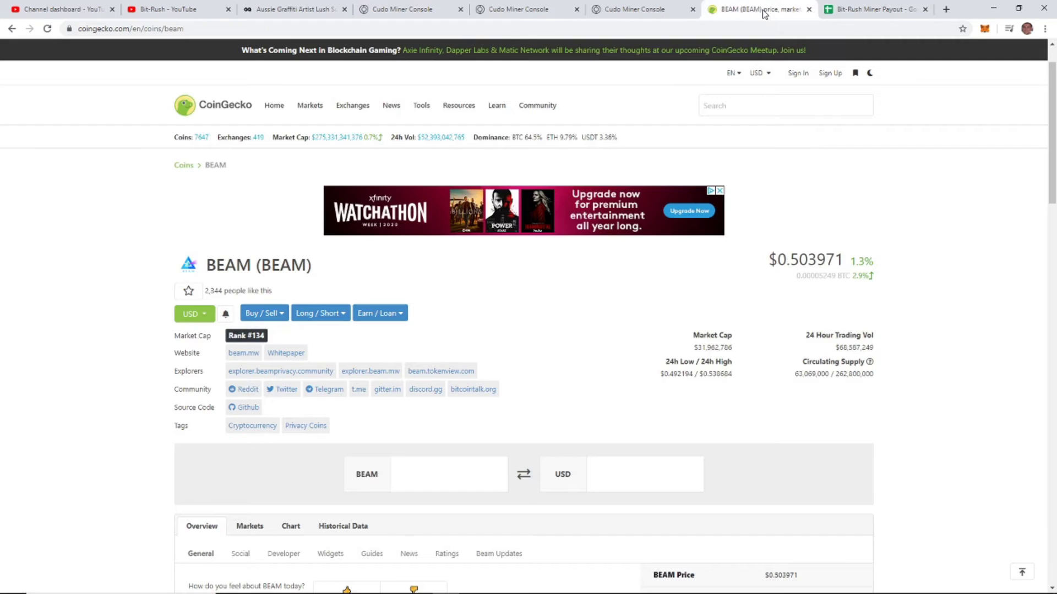
{"action": "left_click", "coordinate": [614, 13]}
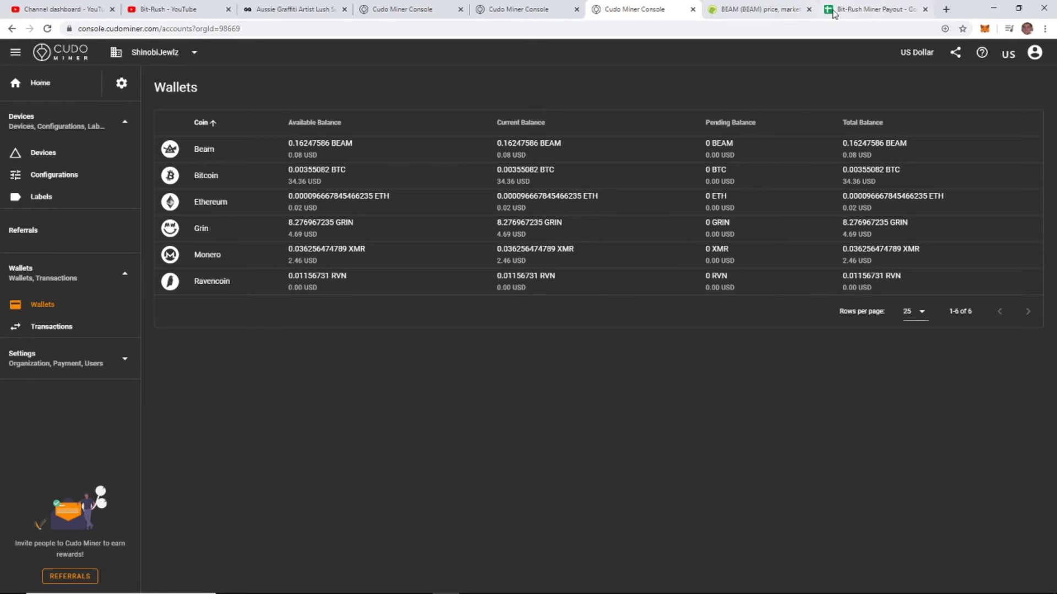
Review the weekly payouts, overall totals and total fees in the Bit-Rush Miner Payout spreadsheet
{"action": "left_click", "coordinate": [852, 14]}
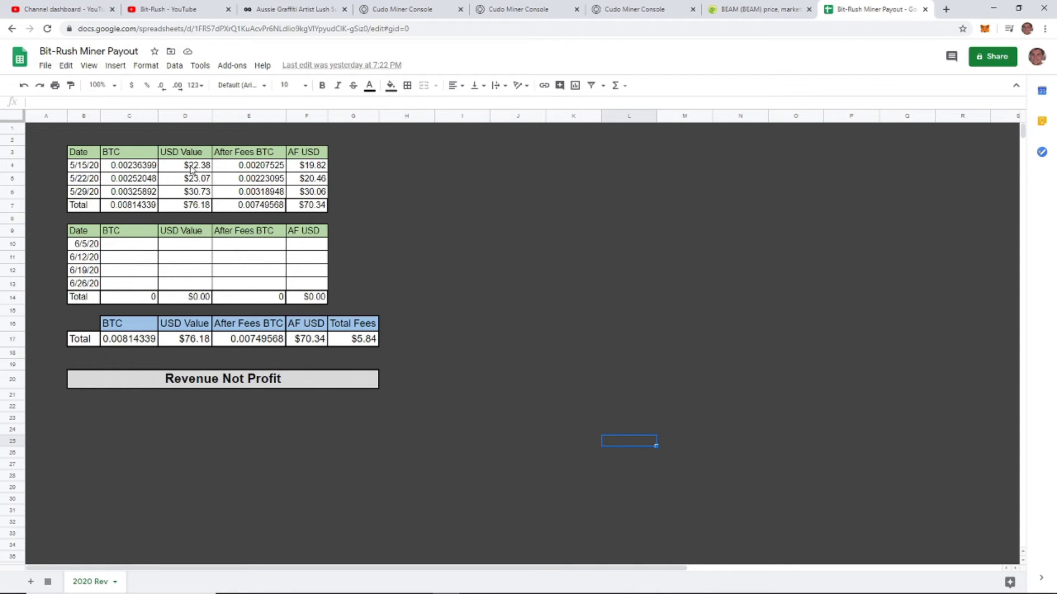
{"action": "left_click", "coordinate": [13, 310]}
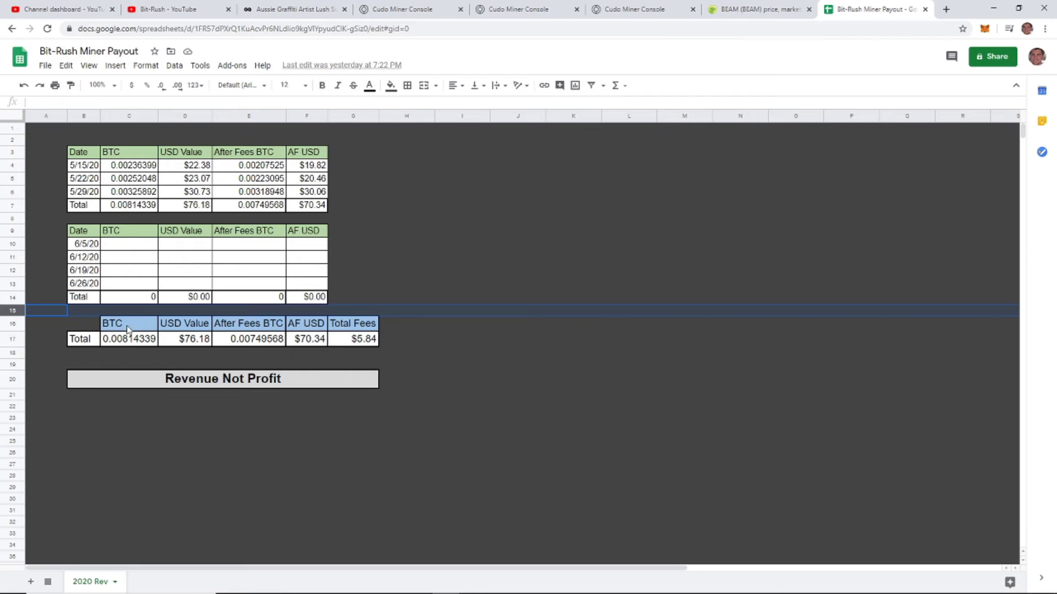
{"action": "left_click", "coordinate": [454, 355]}
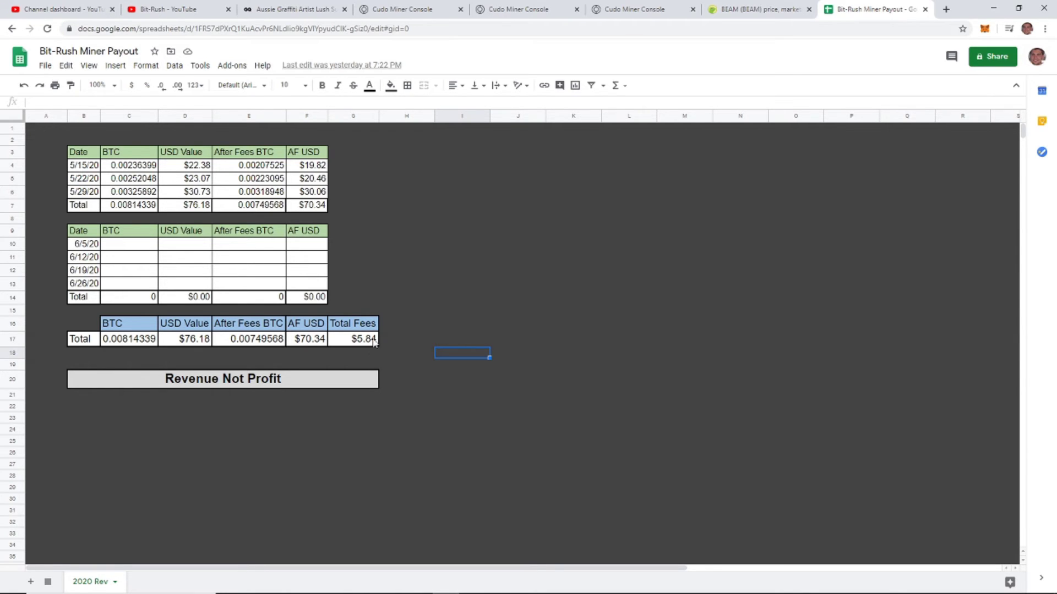
{"action": "left_click", "coordinate": [447, 293]}
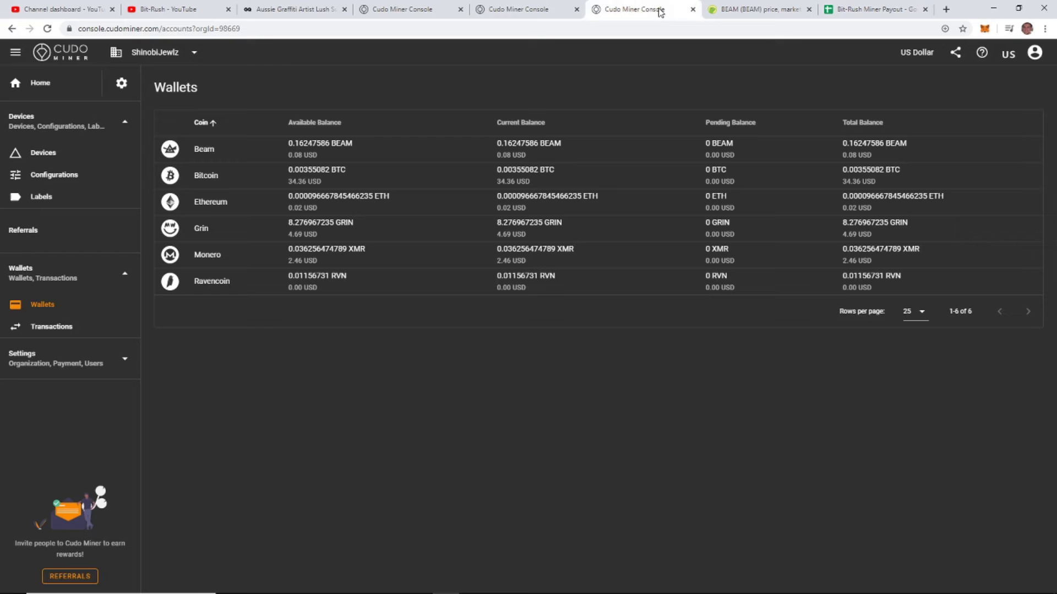
Copy the Bitcoin wallet's available USD balance from Cudo Miner and enter 34.36 as the 6/5/20 USD Value in the payout spreadsheet
{"action": "left_click", "coordinate": [633, 9]}
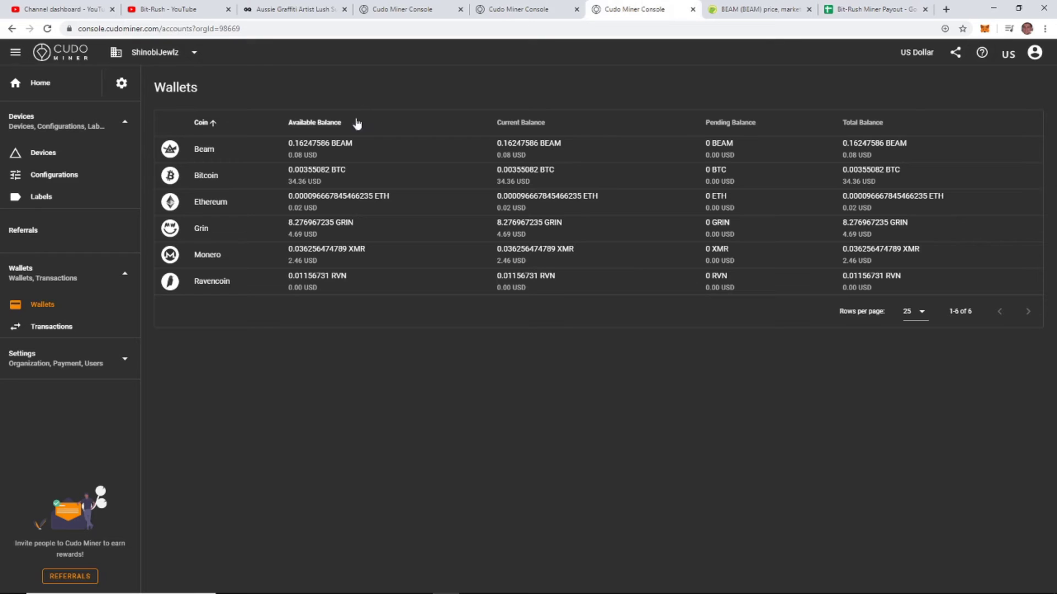
{"action": "right_click", "coordinate": [298, 183]}
{"action": "left_click", "coordinate": [319, 191]}
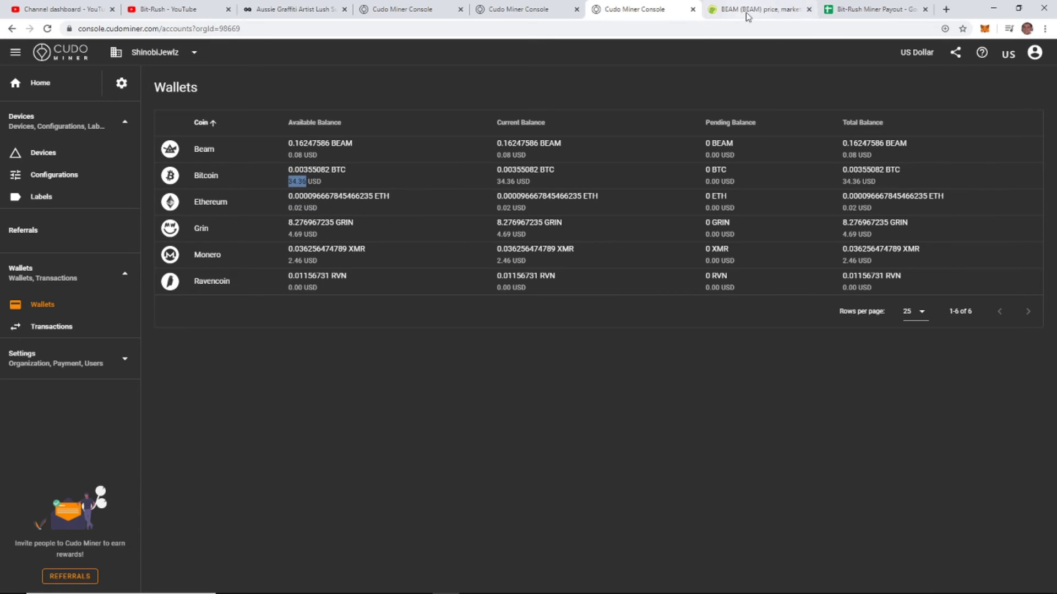
{"action": "left_click", "coordinate": [867, 6]}
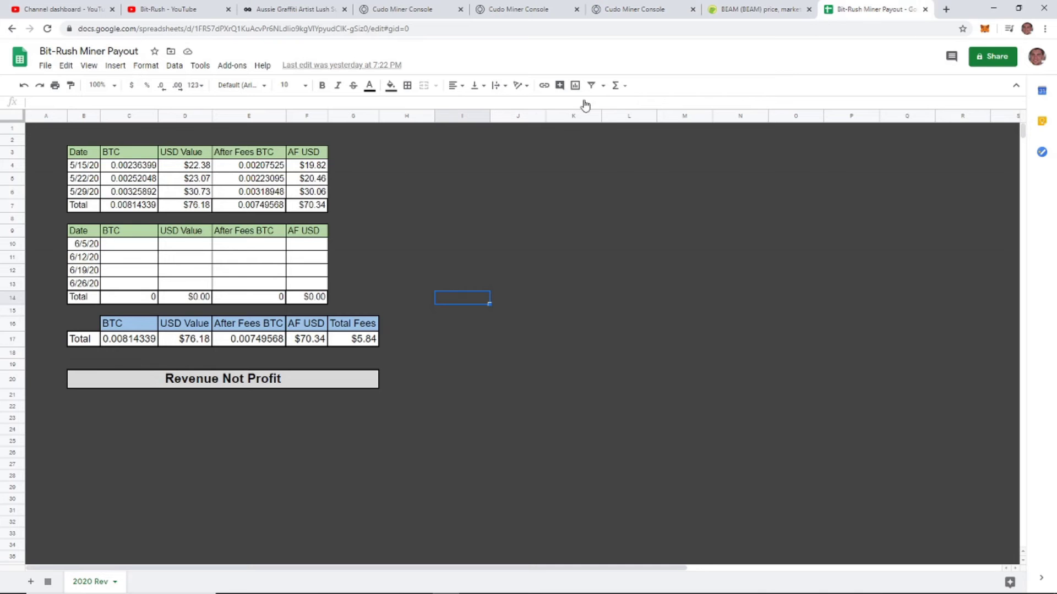
{"action": "left_click", "coordinate": [116, 250]}
{"action": "left_click", "coordinate": [185, 251]}
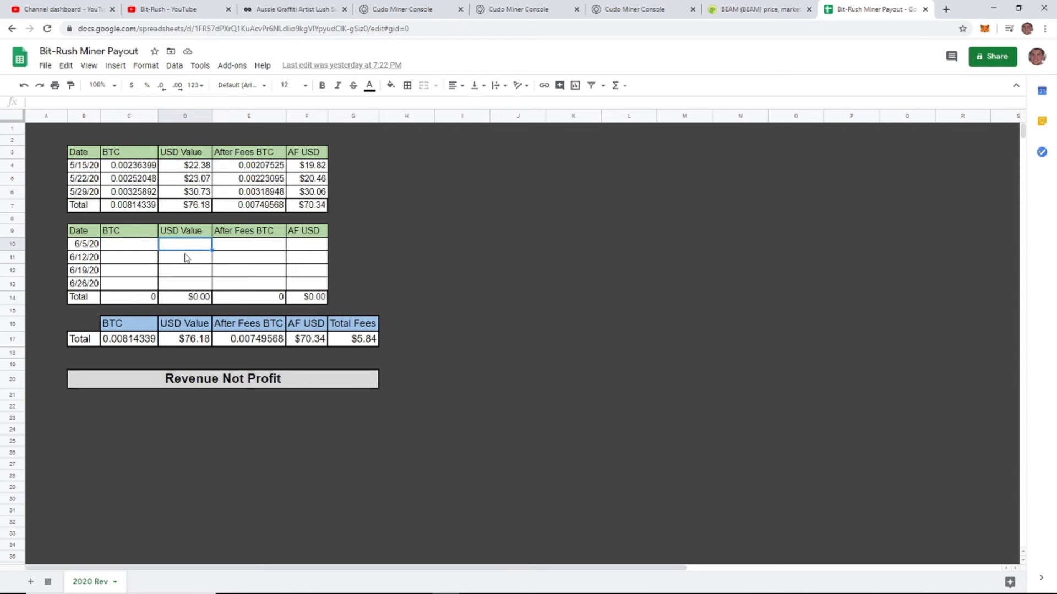
{"action": "type", "text": "34.36"}
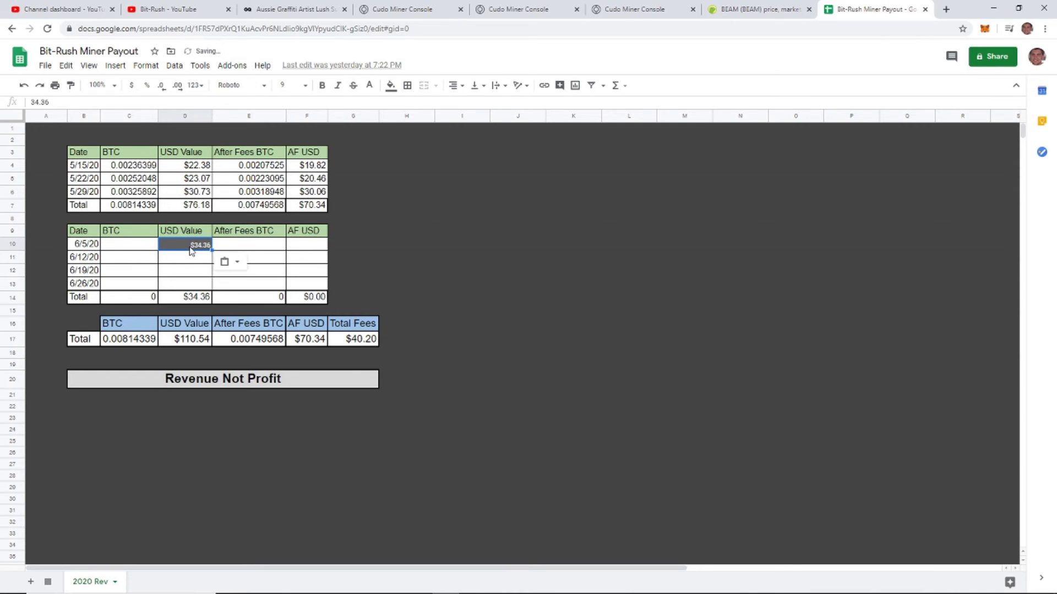
{"action": "key", "text": "ctrl+z"}
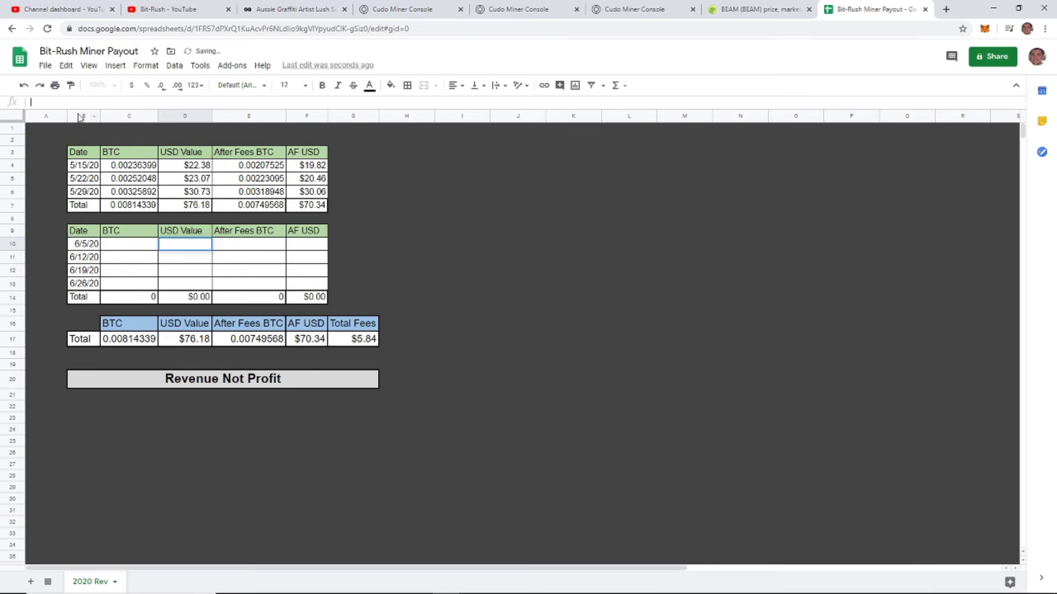
{"action": "type", "text": "34.36"}
Copy the Bitcoin wallet's available BTC balance from Cudo Miner and enter 0.00355082 as the 6/5/20 BTC amount in the payout spreadsheet
{"action": "left_click", "coordinate": [616, 9]}
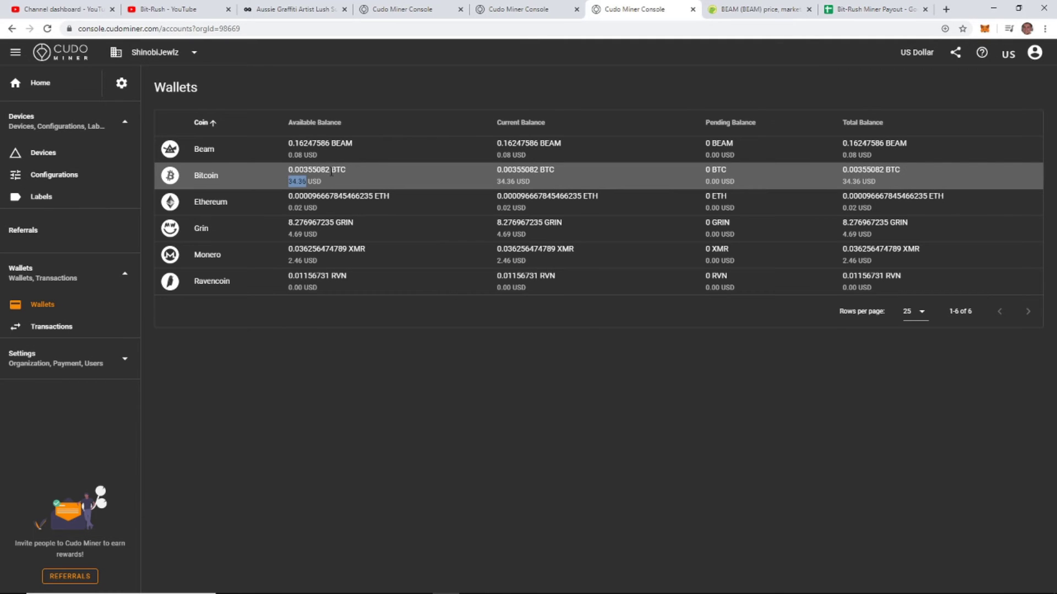
{"action": "left_click_drag", "start_coordinate": [330, 170], "coordinate": [289, 169]}
{"action": "key", "text": "ctrl+c"}
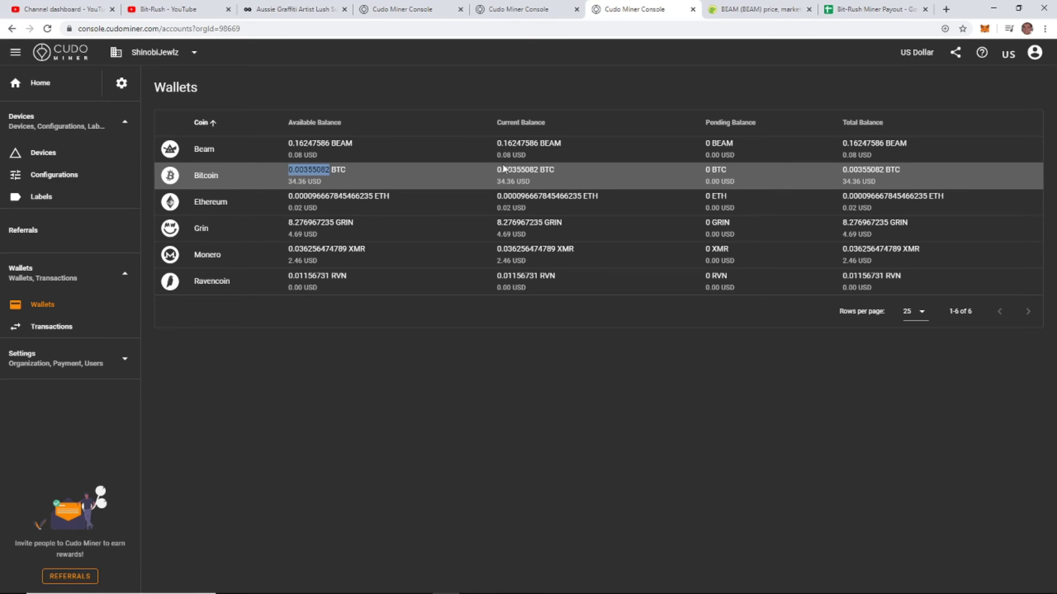
{"action": "left_click", "coordinate": [875, 9]}
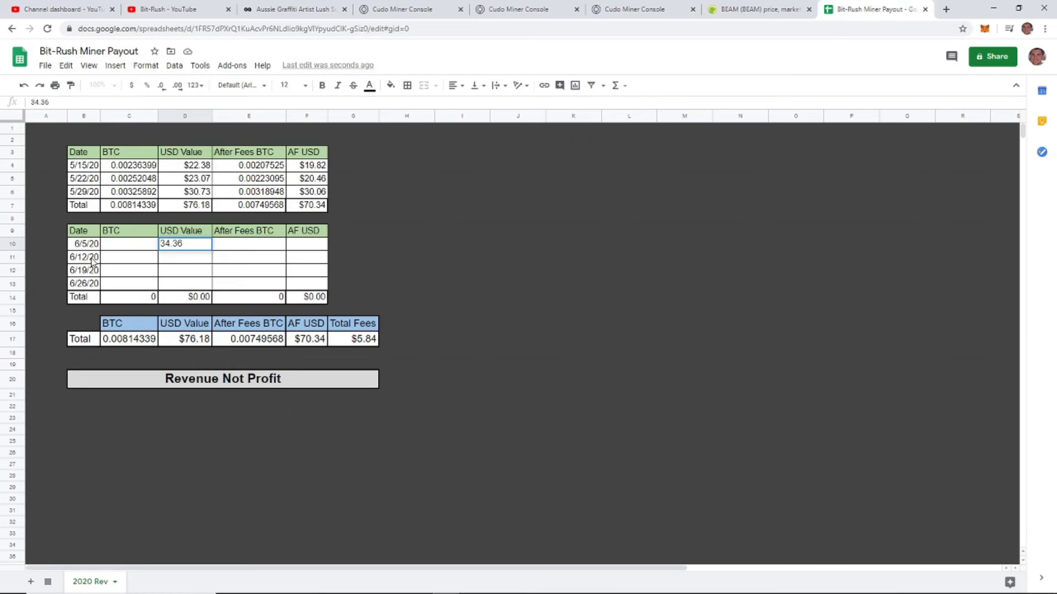
{"action": "left_click", "coordinate": [118, 244]}
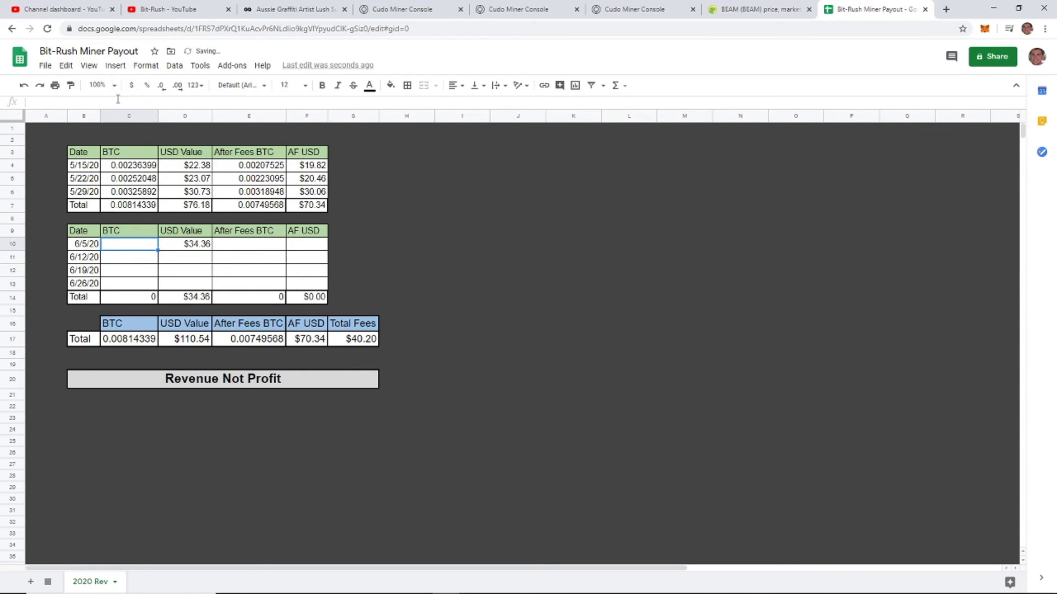
{"action": "key", "text": "ctrl+v"}
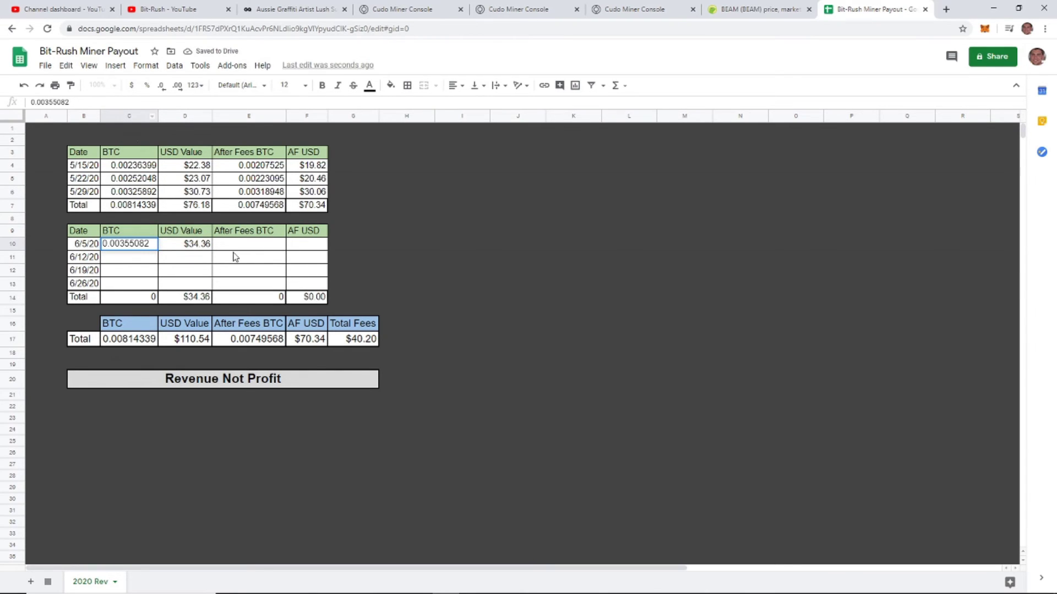
{"action": "left_click", "coordinate": [234, 249]}
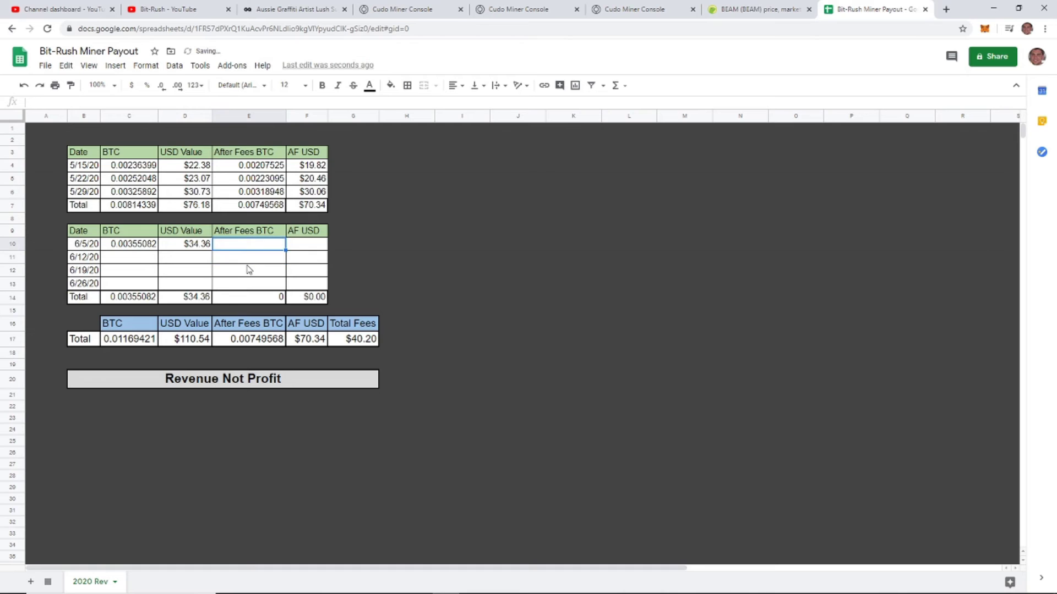
{"action": "left_click", "coordinate": [183, 257]}
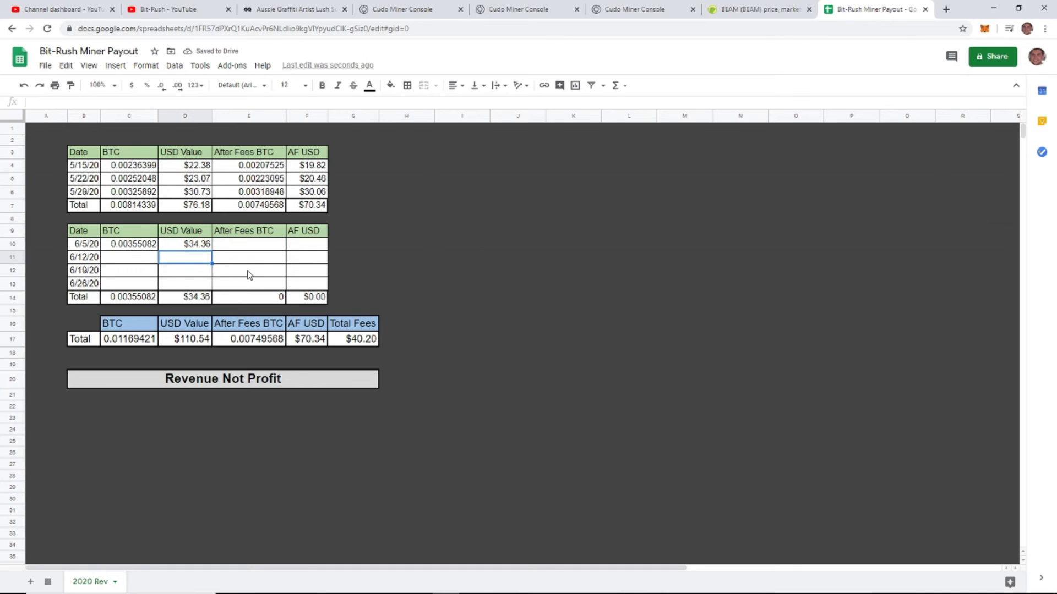
{"action": "left_click", "coordinate": [243, 263]}
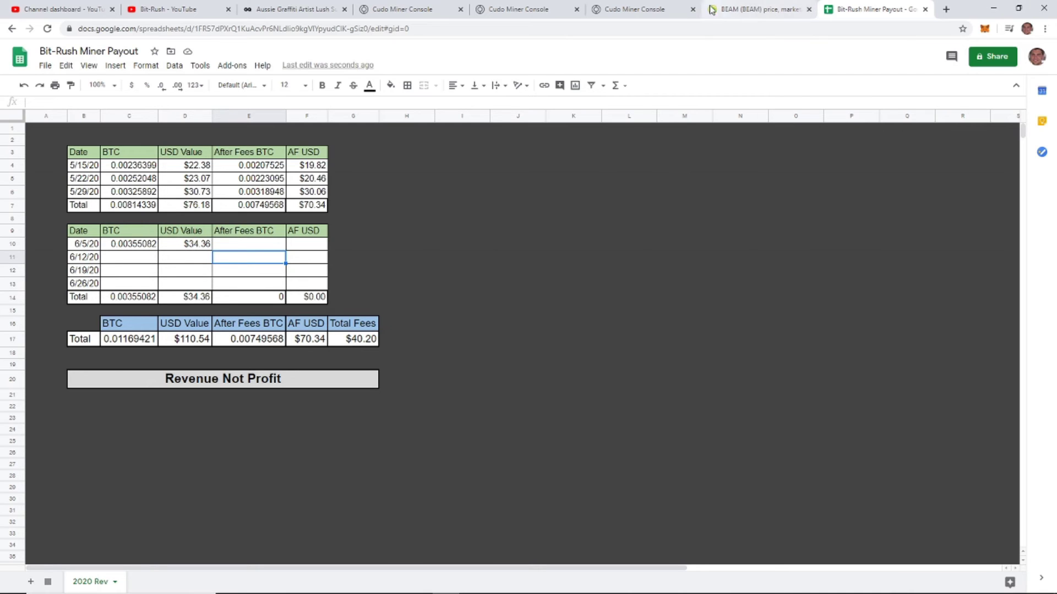
Start a withdrawal from Cudo Miner's transactions page and choose Bitcoin as the account to withdraw from
{"action": "left_click", "coordinate": [639, 10]}
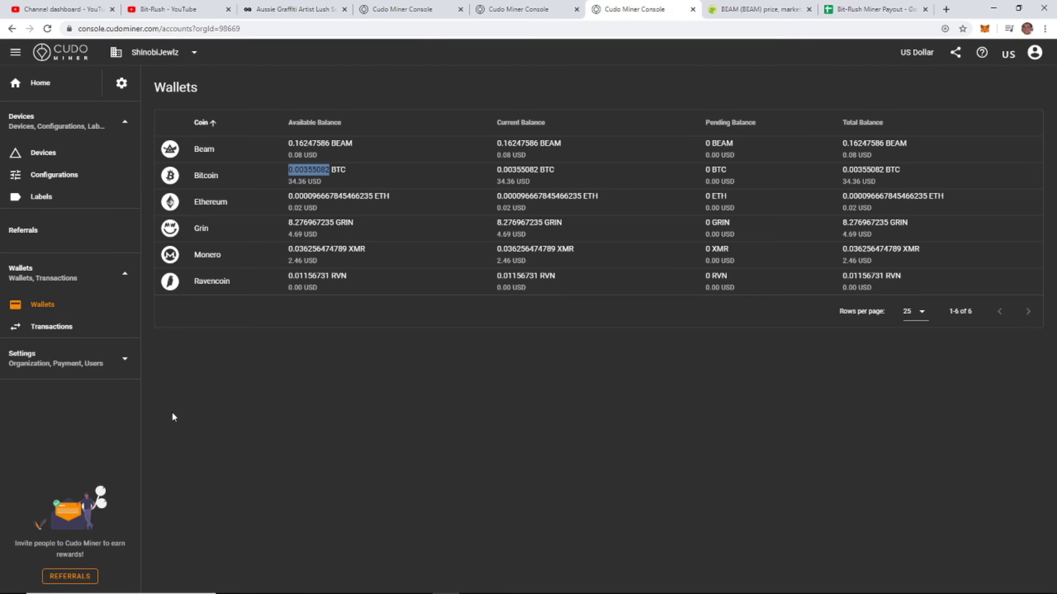
{"action": "left_click", "coordinate": [60, 332]}
{"action": "left_click", "coordinate": [299, 89]}
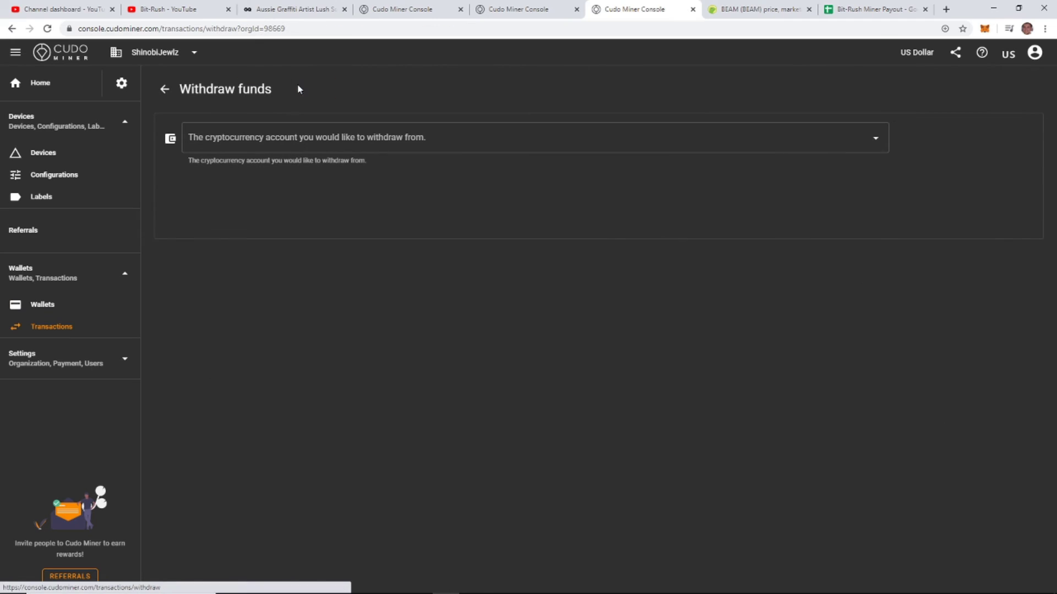
{"action": "left_click", "coordinate": [270, 137]}
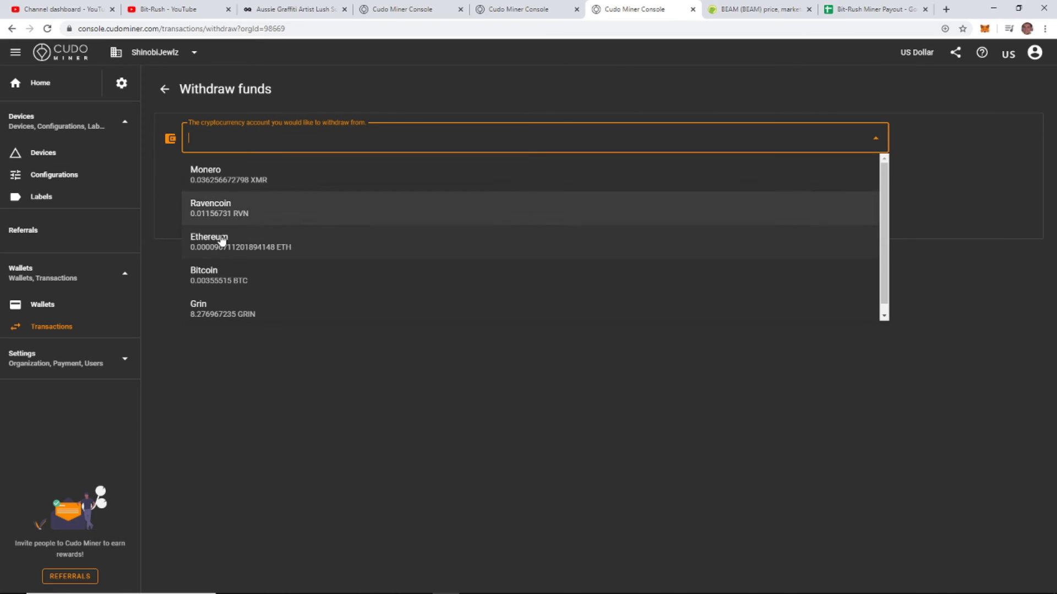
{"action": "left_click", "coordinate": [225, 284]}
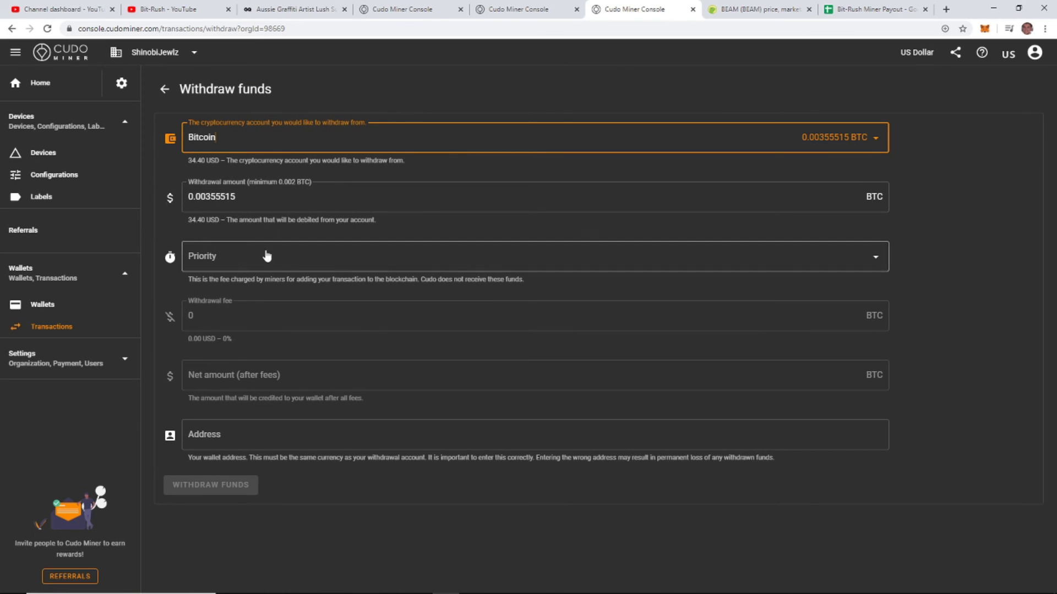
Set the Bitcoin withdrawal's transaction priority to Low
{"action": "left_click", "coordinate": [248, 258]}
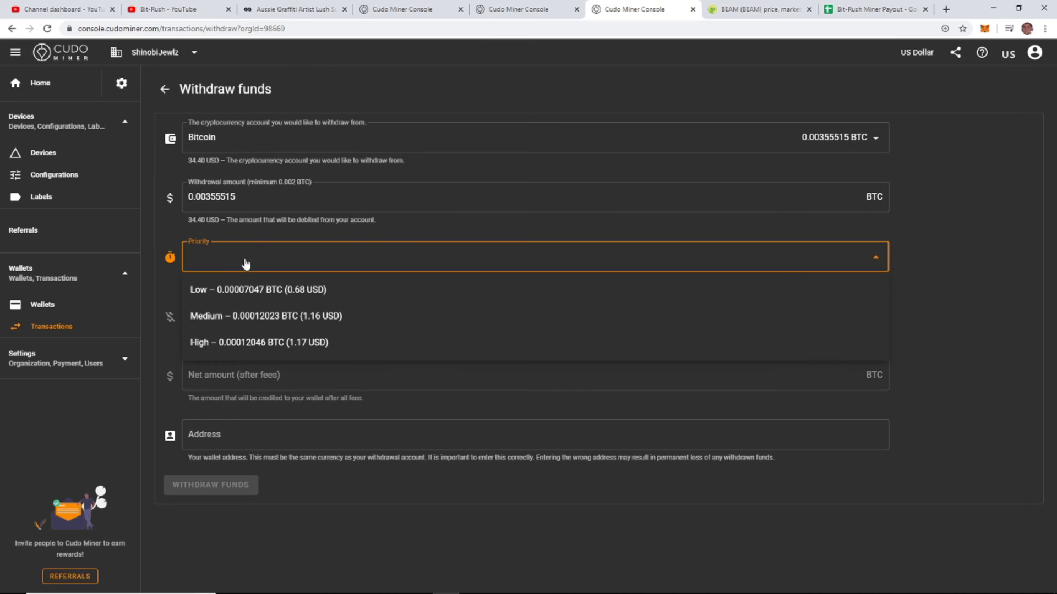
{"action": "left_click", "coordinate": [244, 292]}
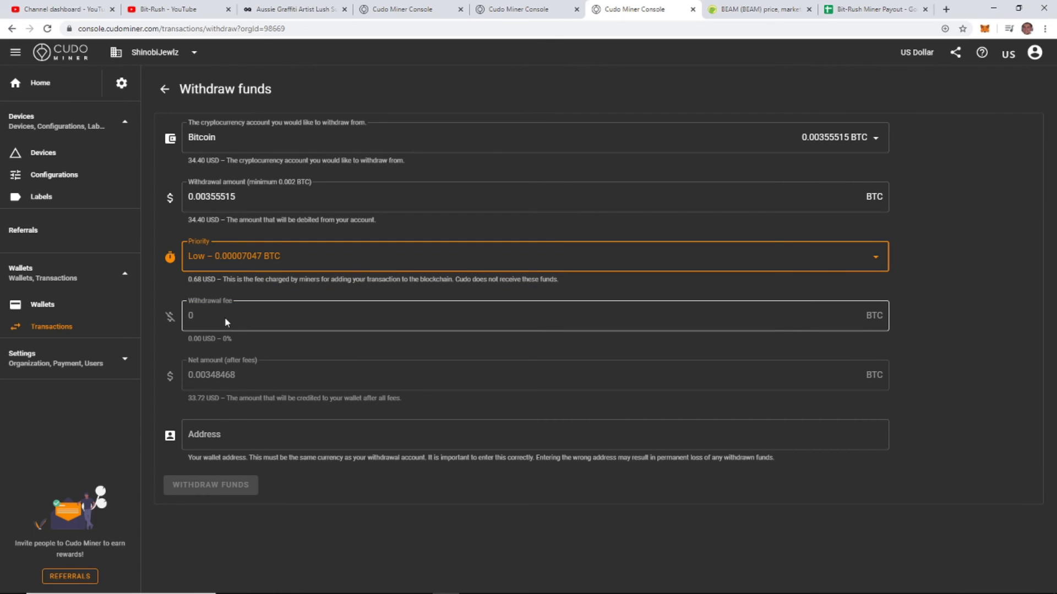
{"action": "left_click", "coordinate": [318, 262]}
{"action": "left_click", "coordinate": [268, 295]}
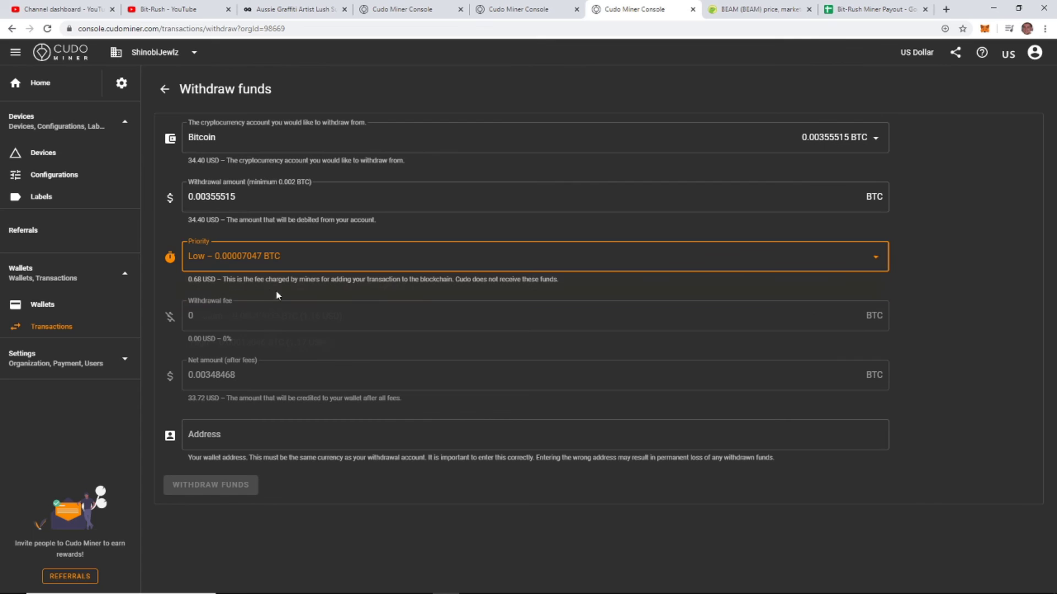
{"action": "left_click", "coordinate": [379, 297]}
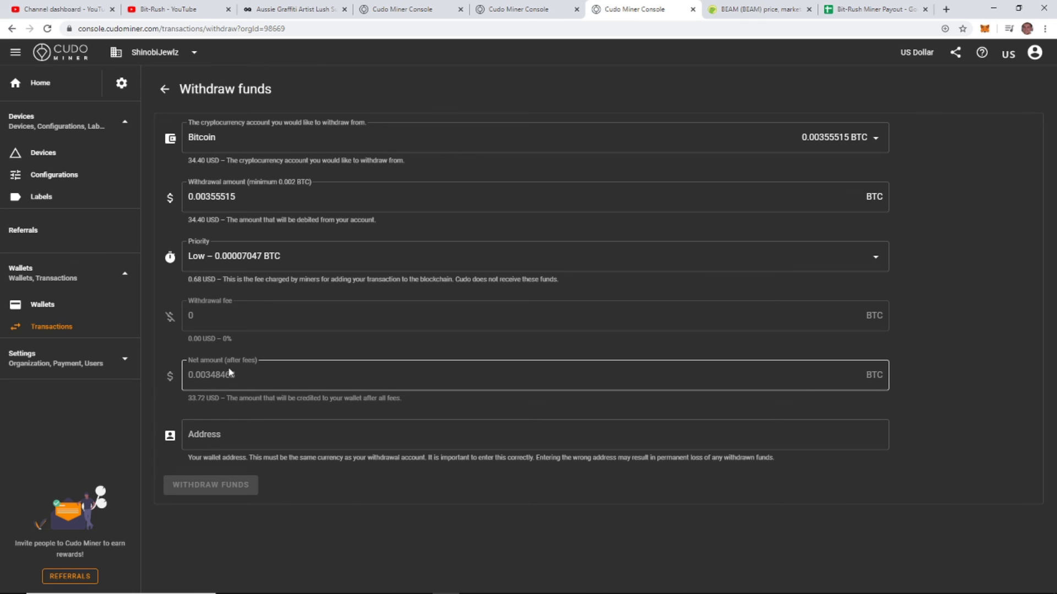
Paste the receiving wallet address into the withdrawal form, then submit and confirm the Bitcoin withdrawal
{"action": "left_click", "coordinate": [227, 434]}
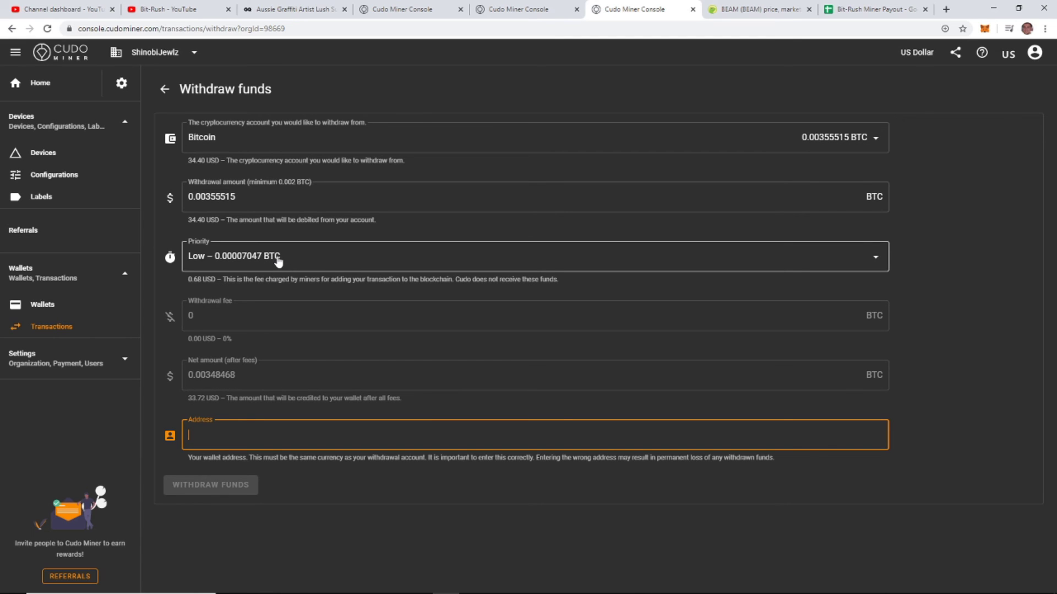
{"action": "left_click", "coordinate": [306, 499]}
{"action": "left_click", "coordinate": [259, 428]}
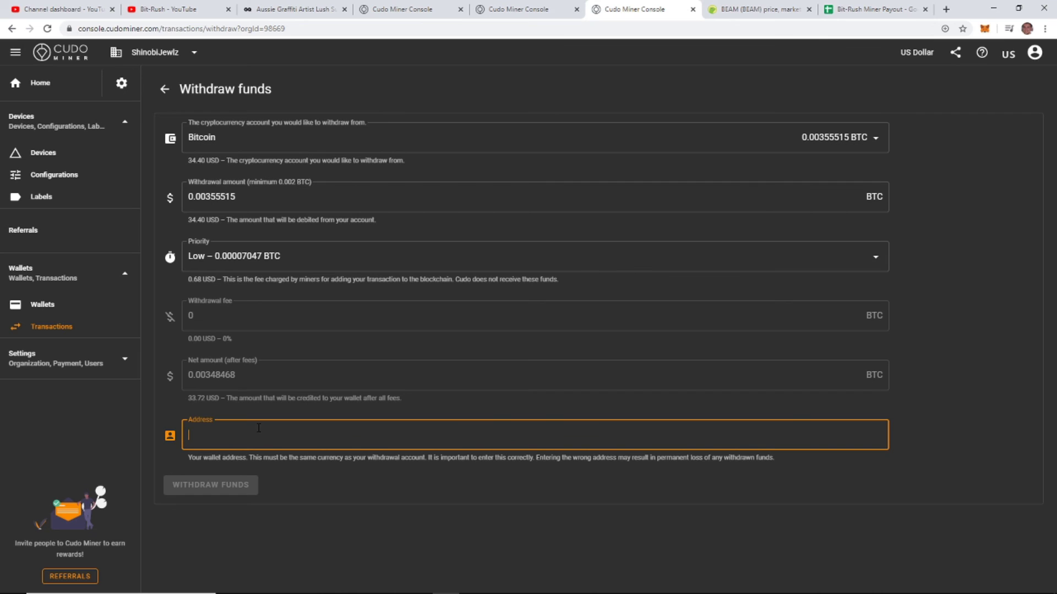
{"action": "right_click", "coordinate": [209, 435]}
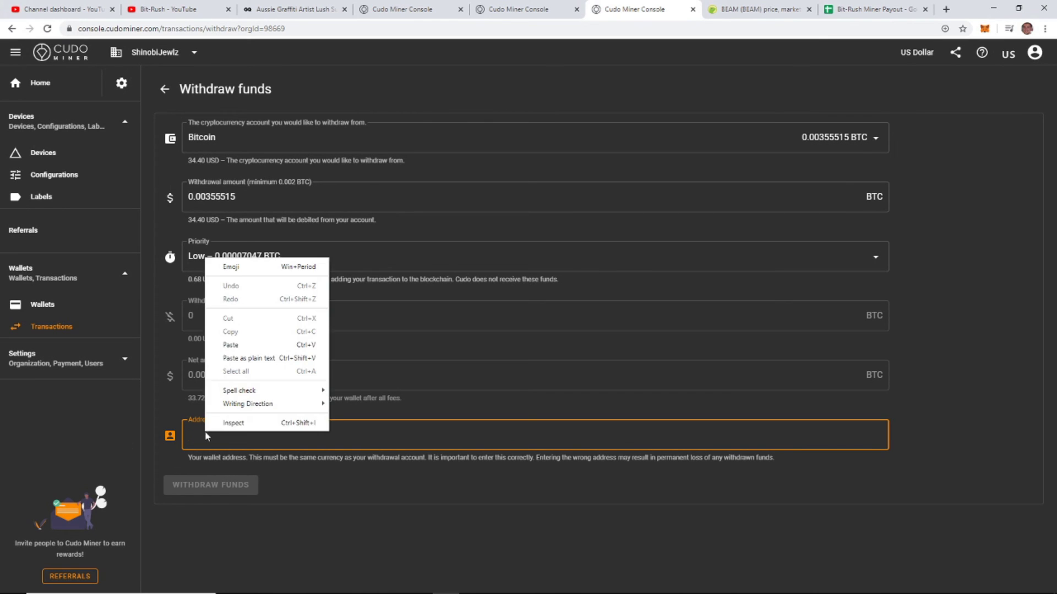
{"action": "left_click", "coordinate": [244, 350]}
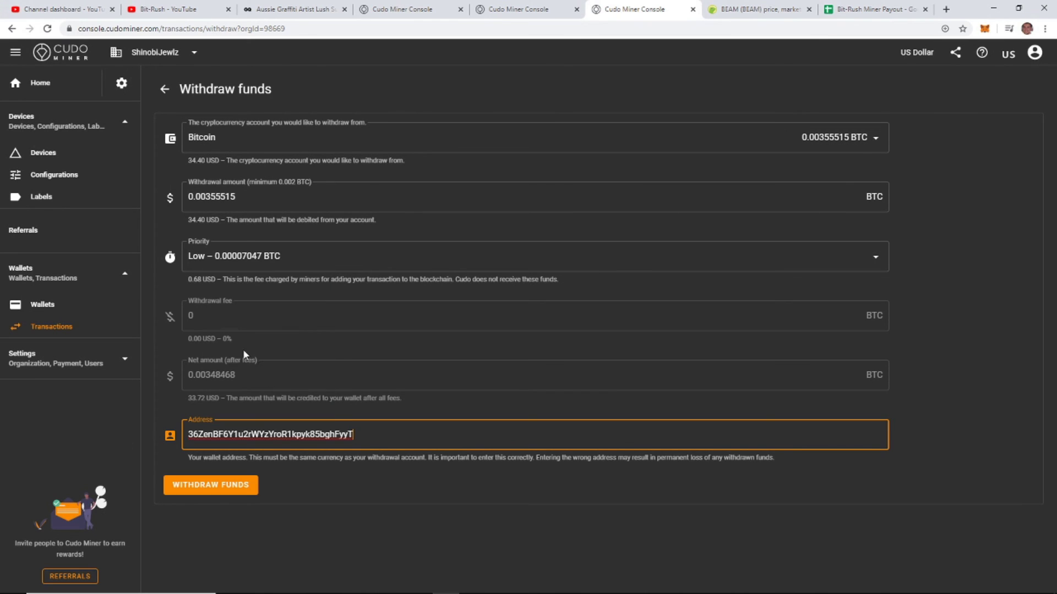
{"action": "left_click", "coordinate": [474, 494]}
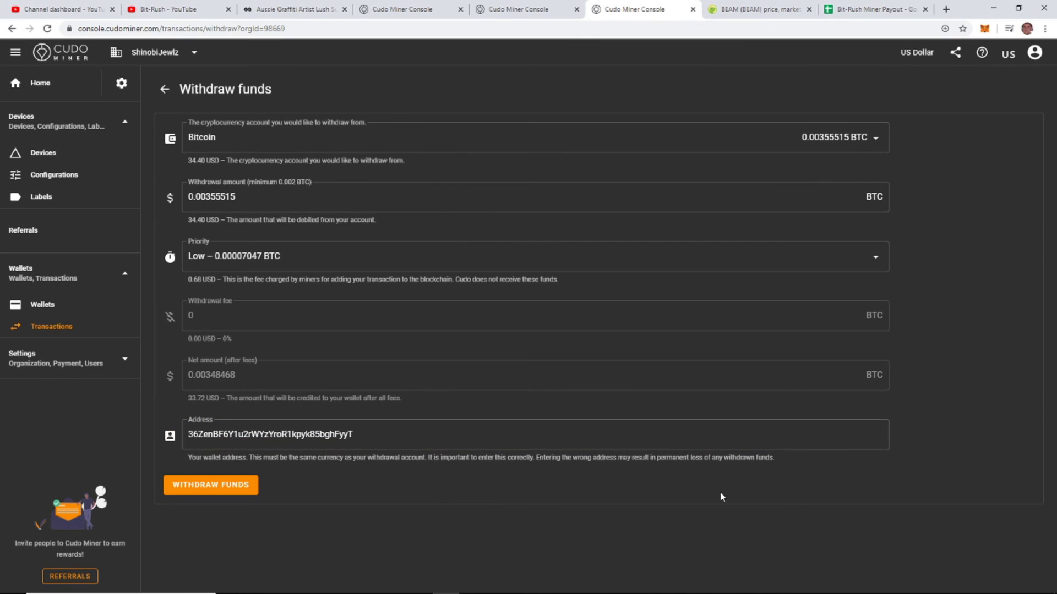
{"action": "left_click", "coordinate": [214, 488]}
{"action": "left_click", "coordinate": [620, 350]}
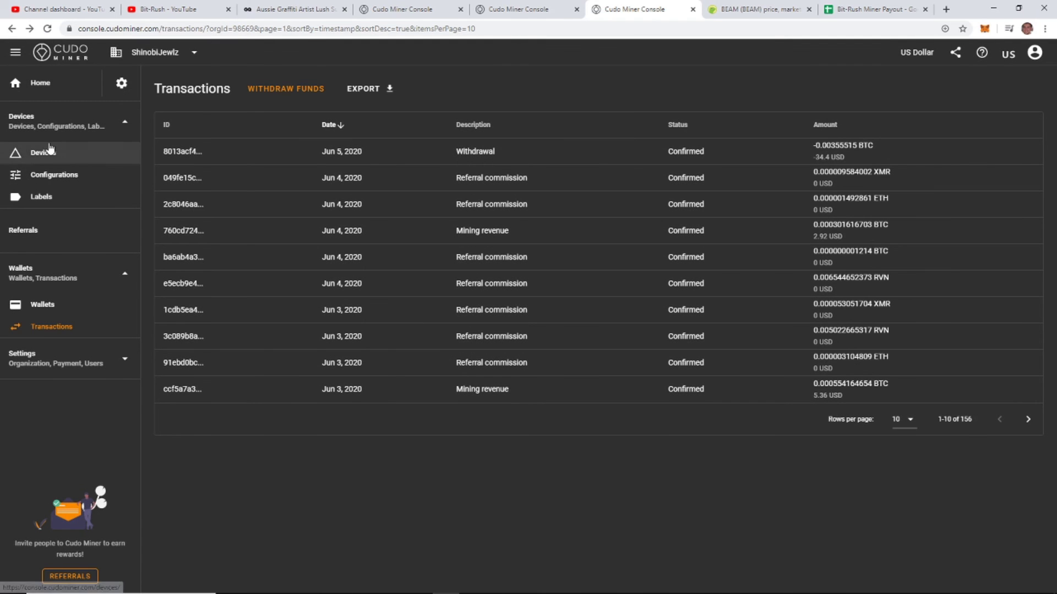
Check the current balance on the Cudo Miner dashboard, then examine the remaining Monero and Grin balances in the wallets list
{"action": "left_click", "coordinate": [35, 87]}
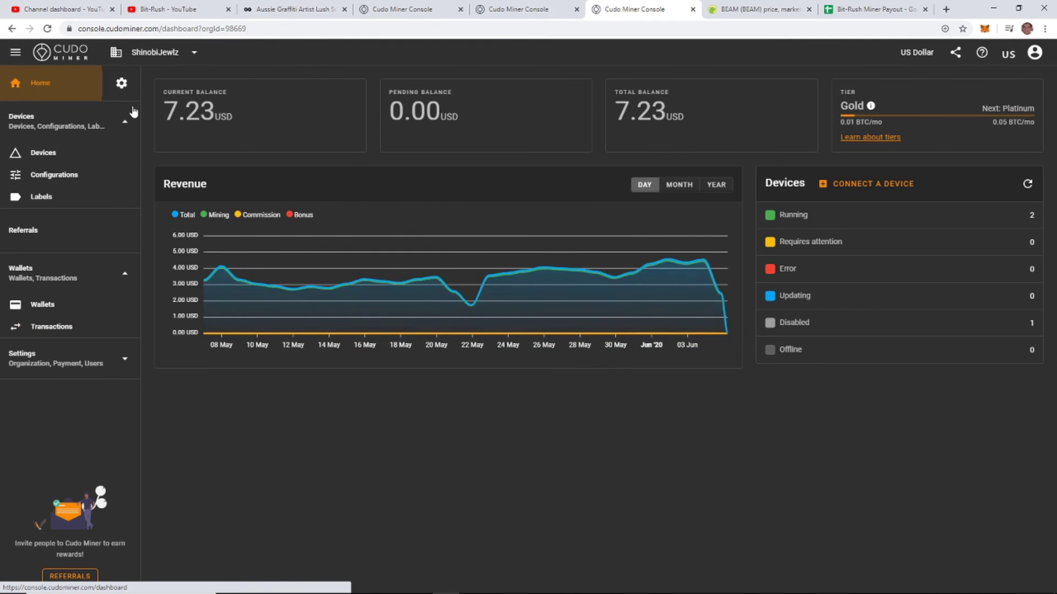
{"action": "left_click_drag", "start_coordinate": [169, 120], "coordinate": [214, 114]}
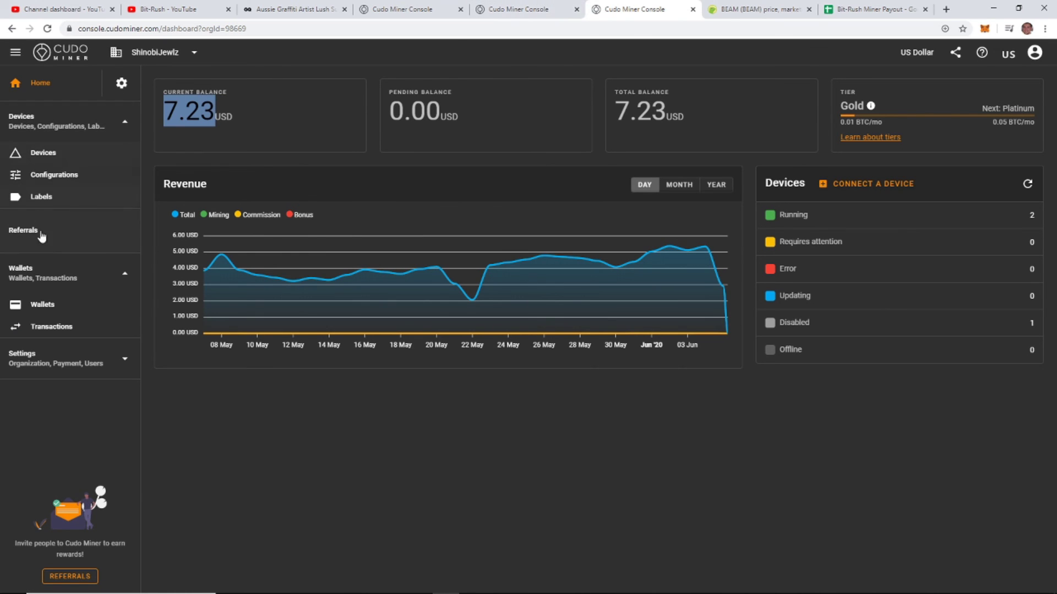
{"action": "left_click", "coordinate": [51, 312]}
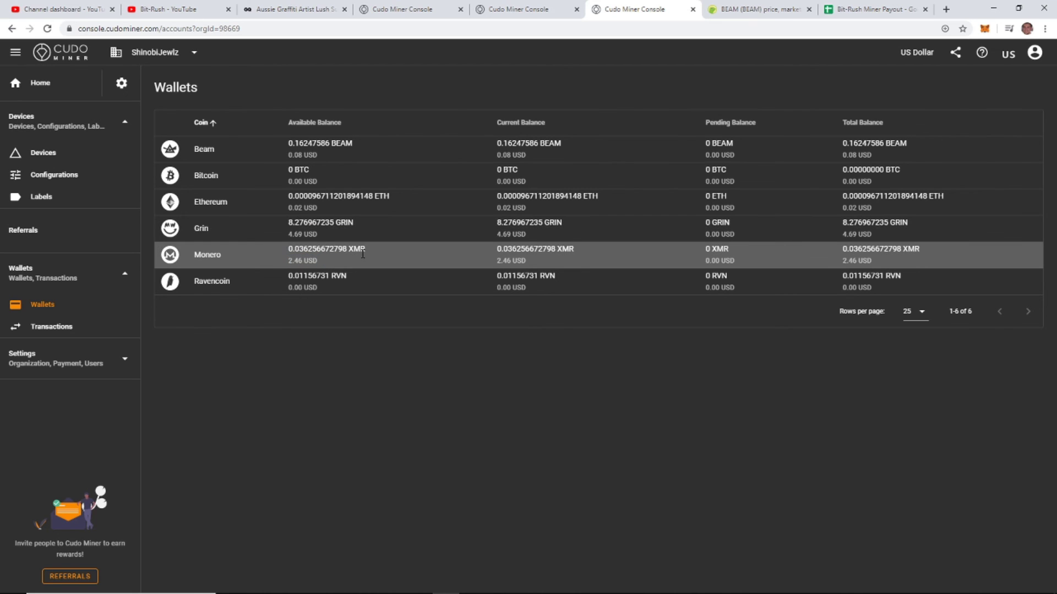
{"action": "left_click_drag", "start_coordinate": [328, 264], "coordinate": [282, 267]}
{"action": "left_click_drag", "start_coordinate": [329, 238], "coordinate": [288, 235]}
{"action": "left_click", "coordinate": [335, 267]}
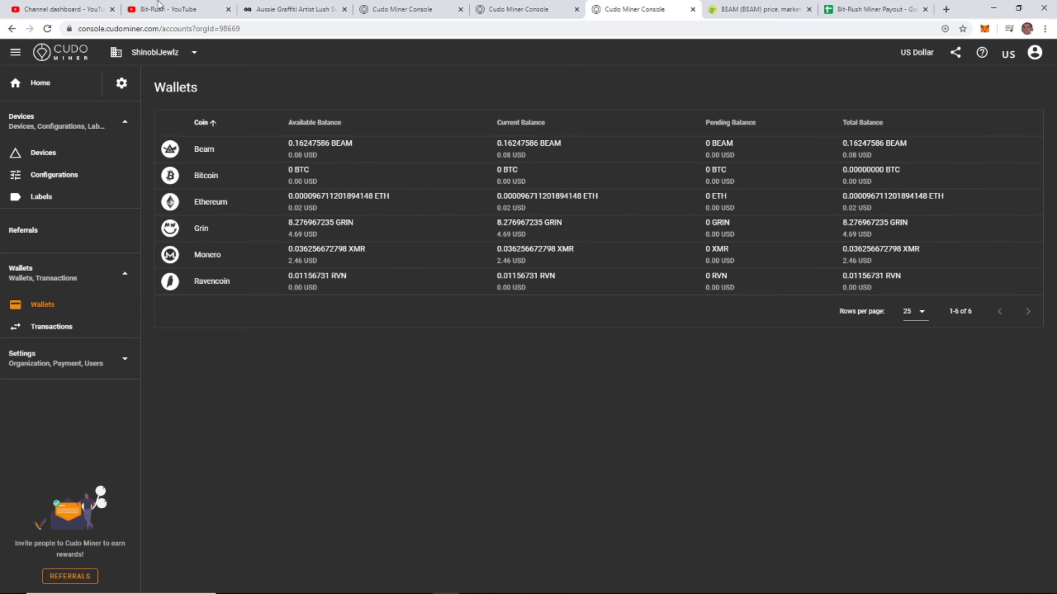
Review the totals in the Bit-Rush Miner Payout spreadsheet, then return to the Cudo Miner wallets page
{"action": "key", "text": "ctrl+9"}
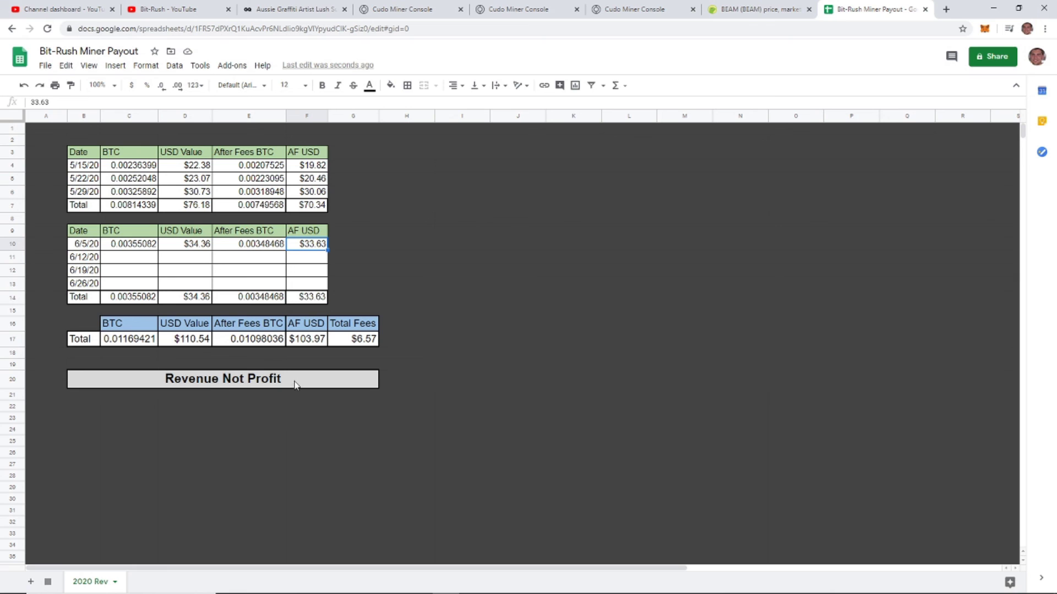
{"action": "left_click", "coordinate": [634, 9]}
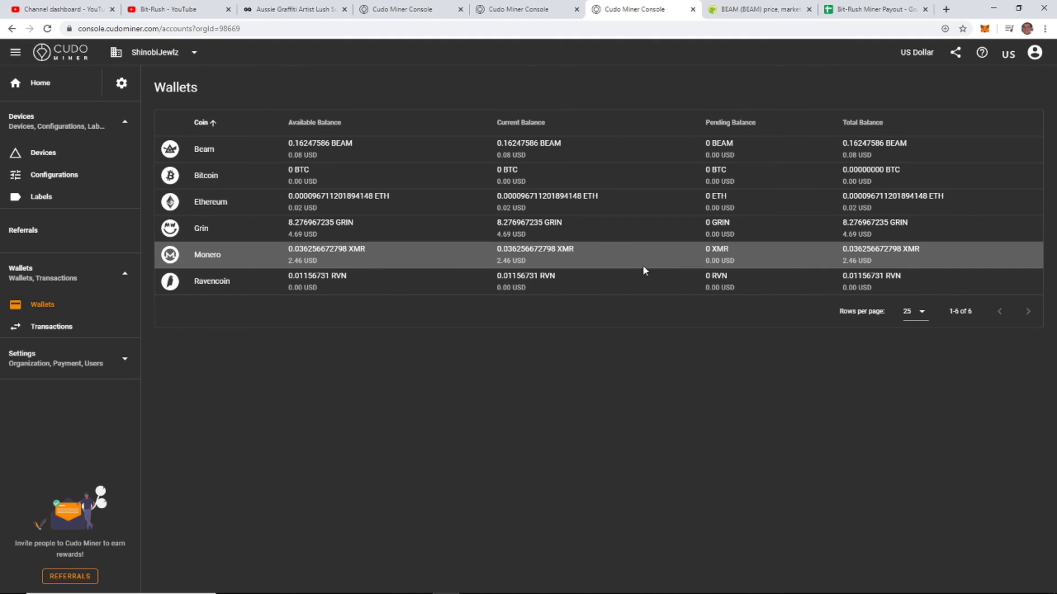